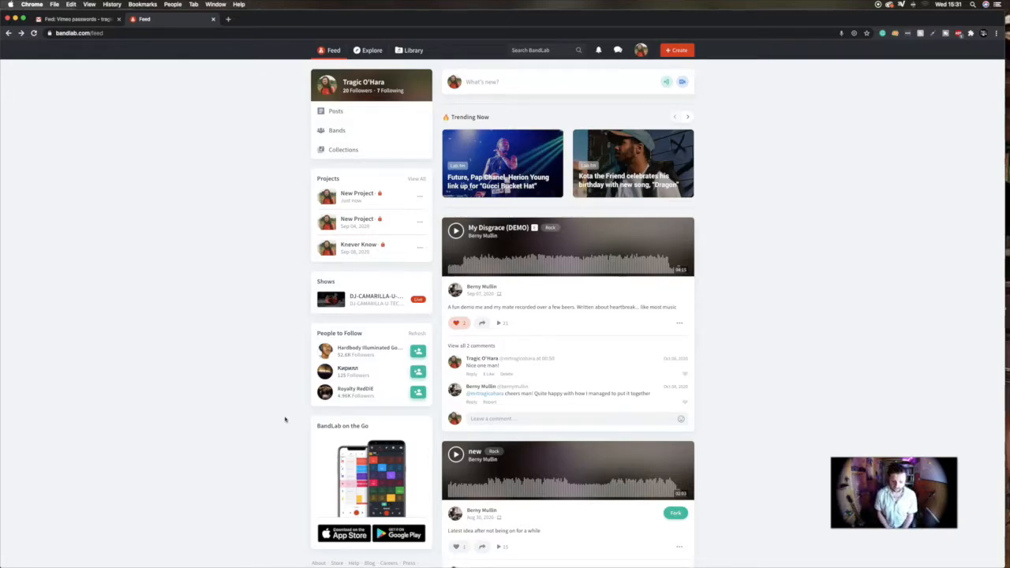
Create a new project and start it with a MIDI Instruments track.
left_click(674, 50)
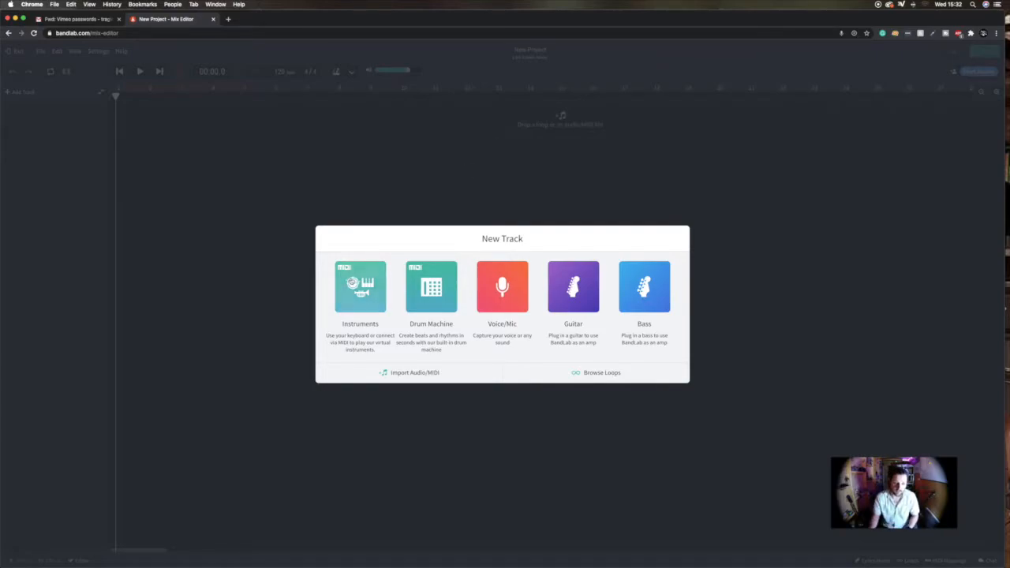
left_click(355, 281)
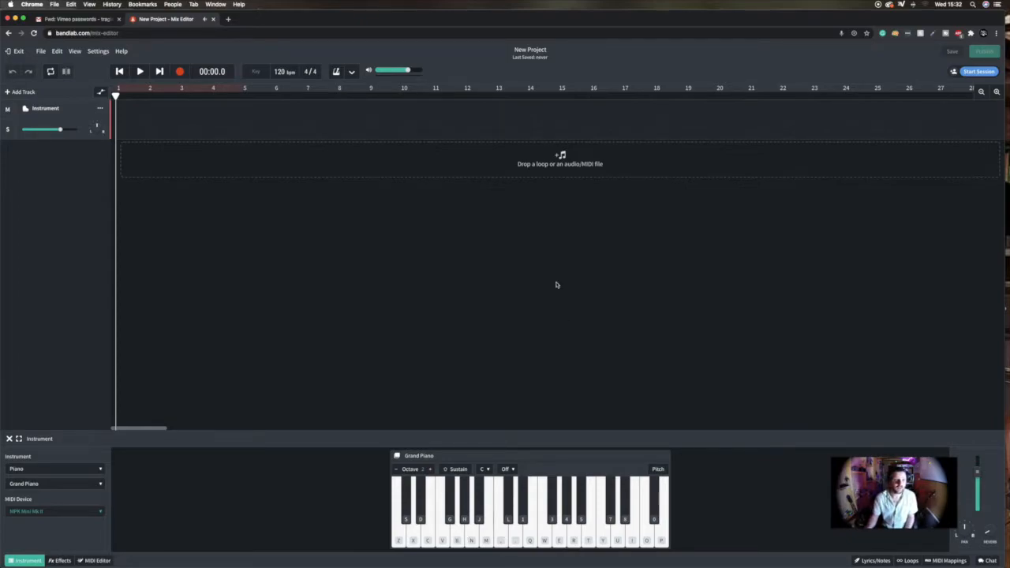
Try looping over bars 1 to 5, then switch the loop off again.
left_click(180, 71)
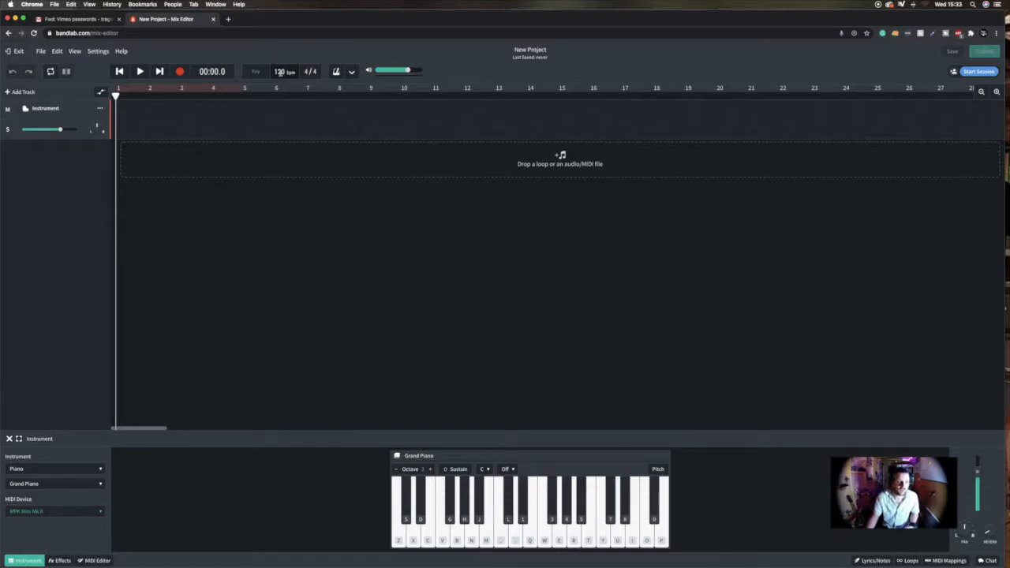
left_click(50, 71)
mouse_move(245, 86)
left_mouse_down()
mouse_move(449, 85)
mouse_move(237, 93)
left_mouse_up()
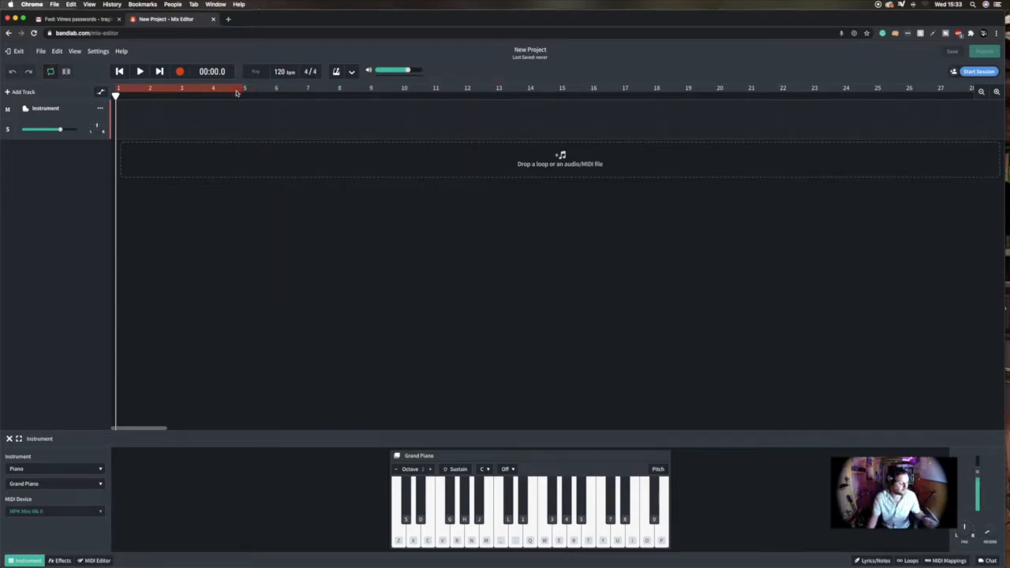
left_click(48, 72)
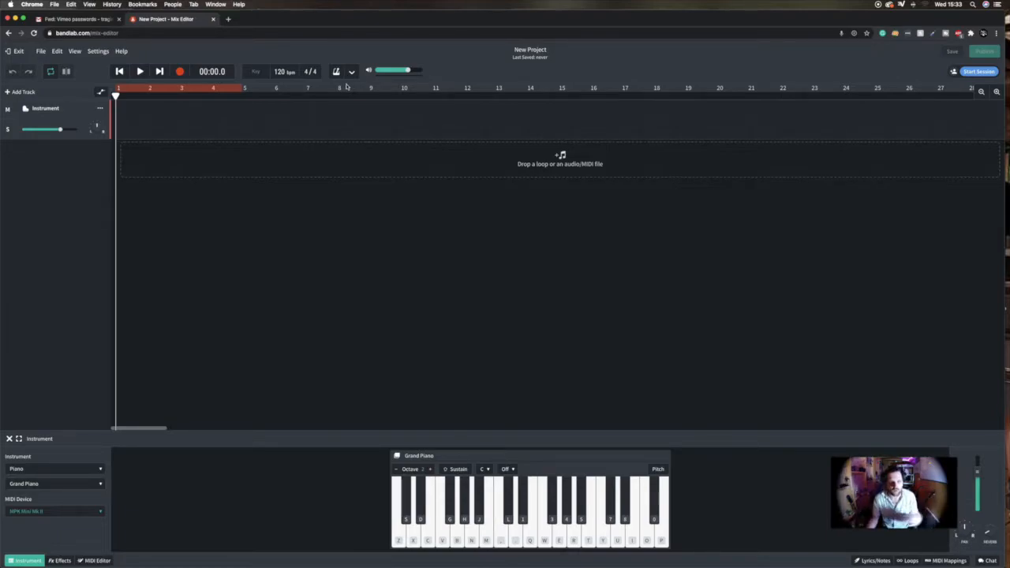
left_click(335, 72)
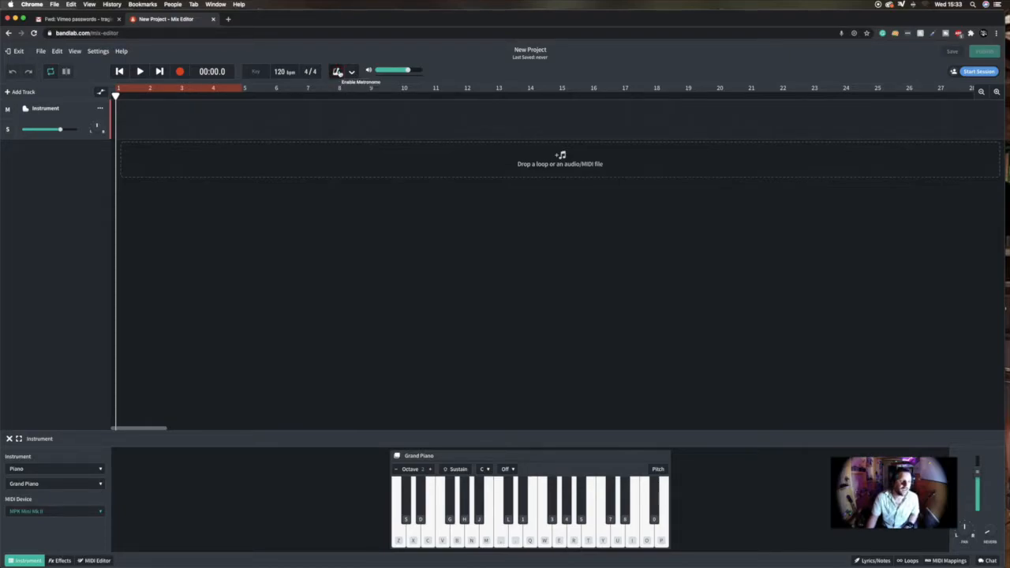
left_click(51, 72)
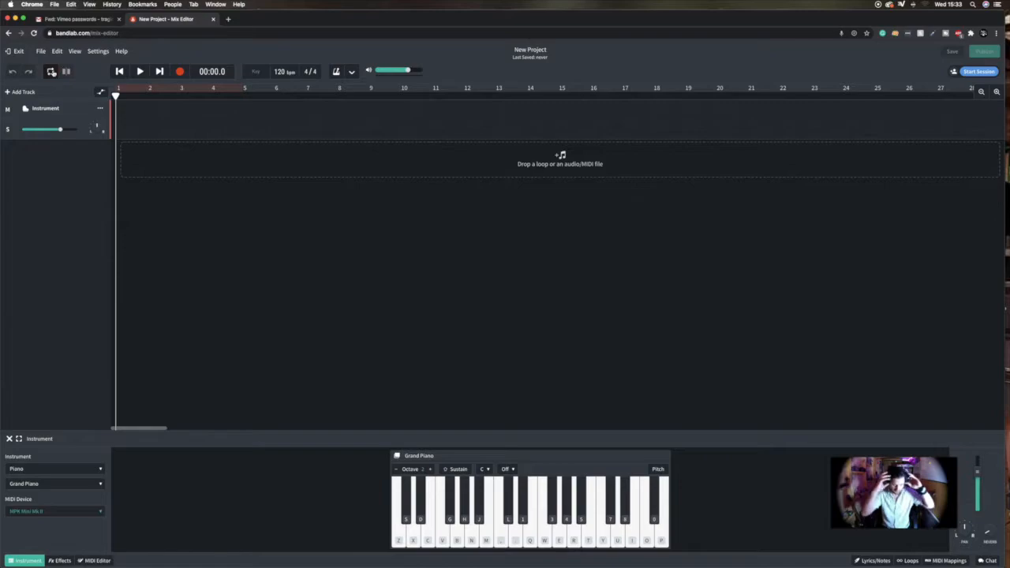
Record a four-chord Grand Piano part from bar 1 and play it back in the MIDI Editor.
left_click(179, 72)
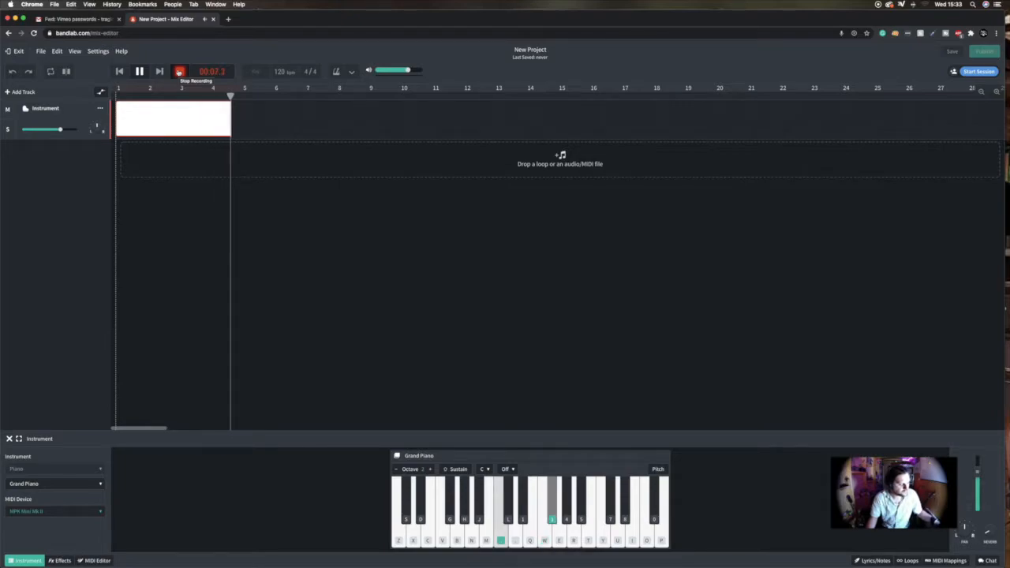
left_click(179, 72)
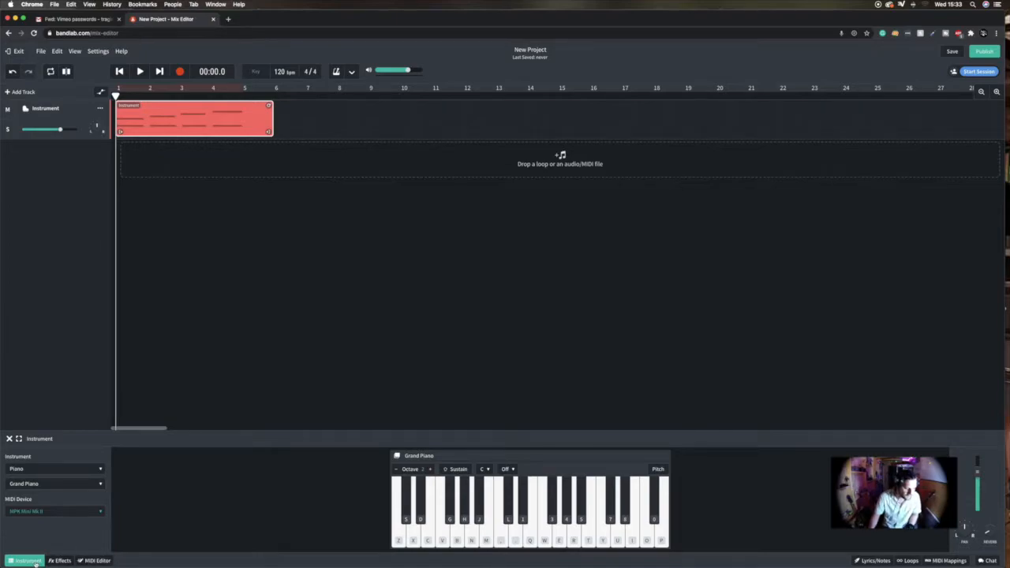
left_click(92, 561)
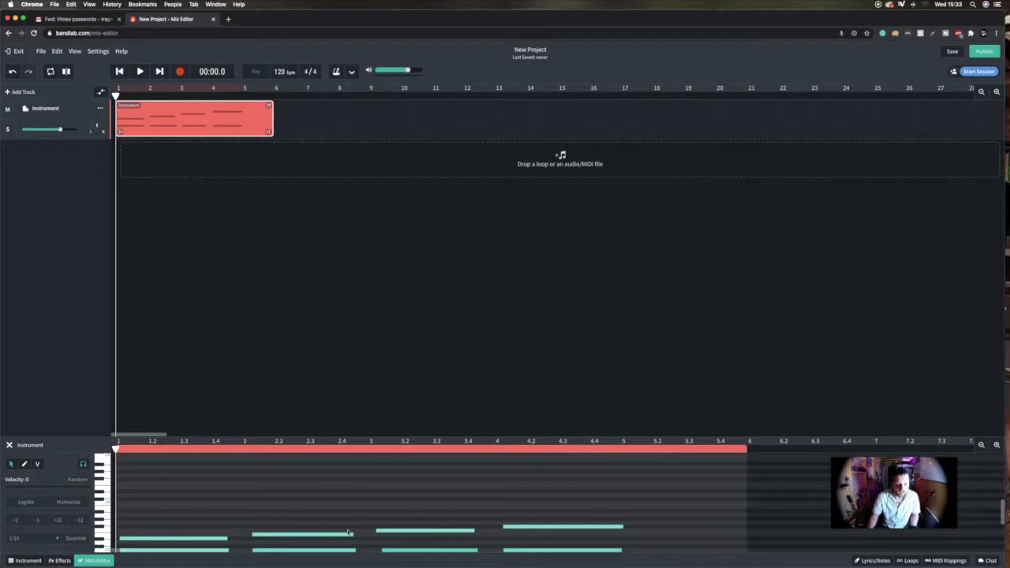
left_click(140, 71)
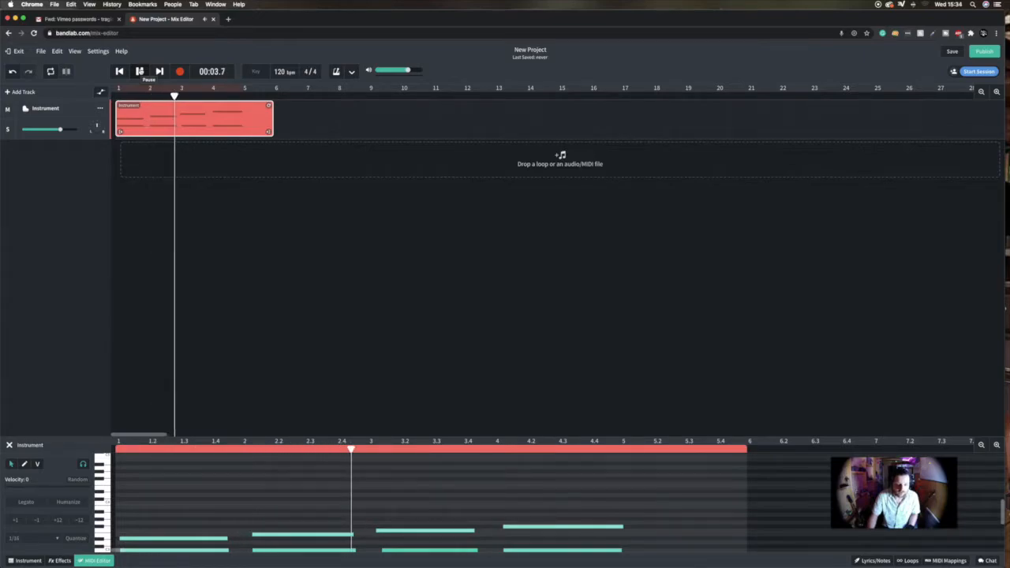
left_click(141, 72)
Shift the upper note of the third chord slightly later so it starts about level with its lower note.
left_click_drag(387, 531, 395, 531)
scroll(395, 551, "right", 3)
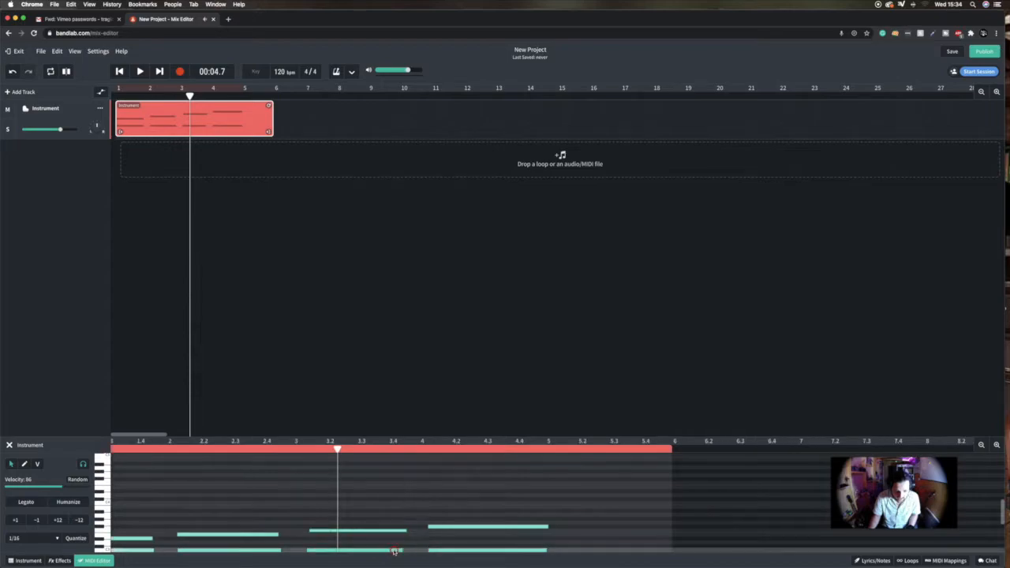
scroll(329, 547, "right", 10)
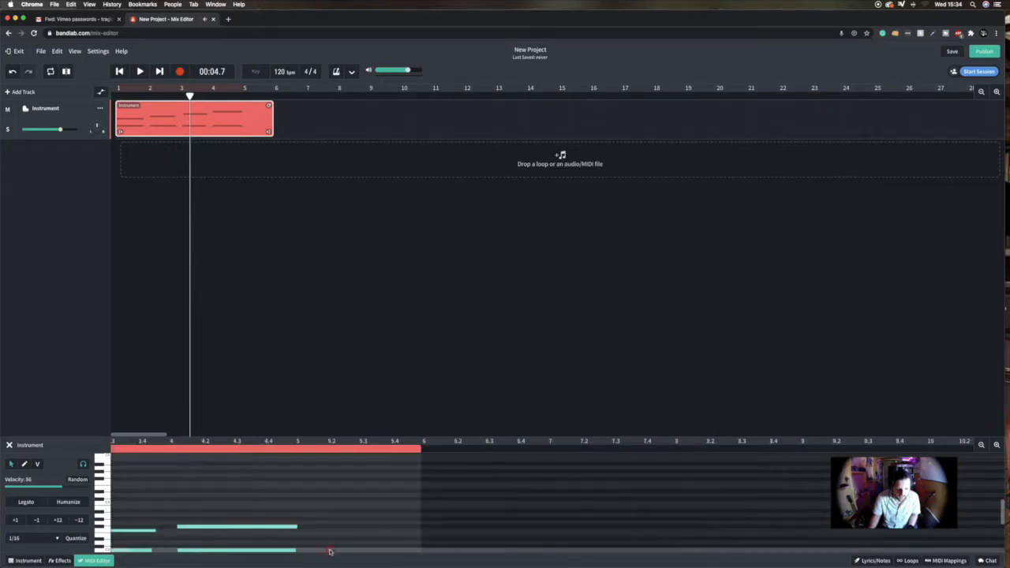
scroll(320, 498, "left", 13)
scroll(322, 493, "down", 3)
scroll(321, 486, "down", 2)
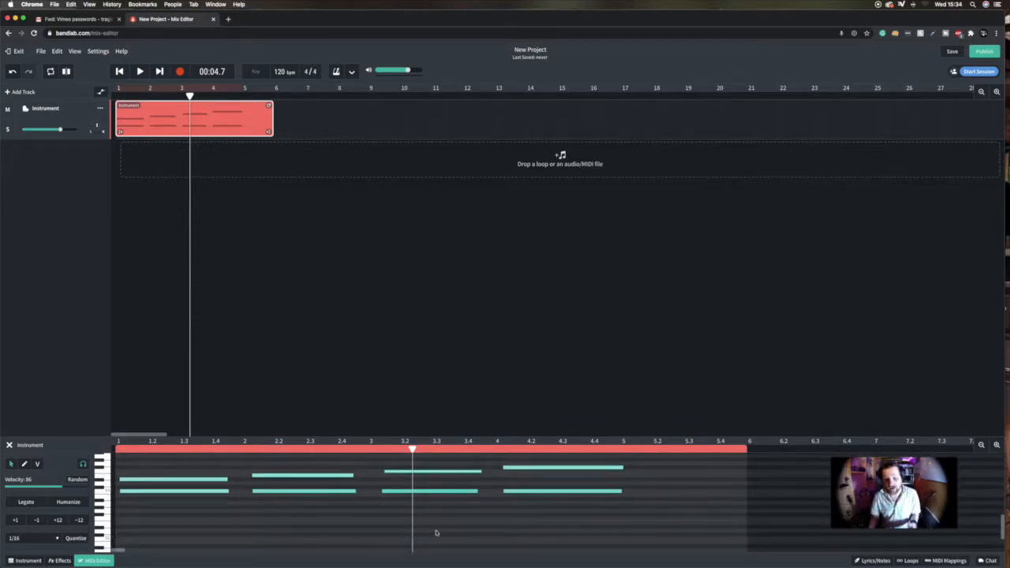
left_click_drag(395, 473, 391, 474)
scroll(392, 474, "up", 1)
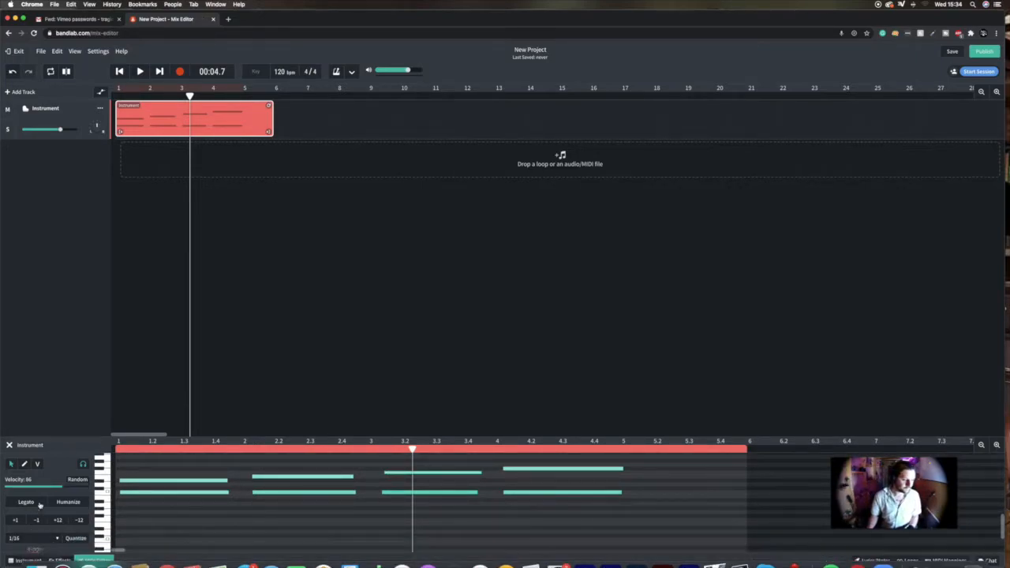
Switch the track's instrument to Bass with the '62 P-Bass sound and play it with looping enabled over bars 1 to 5.
left_click(28, 561)
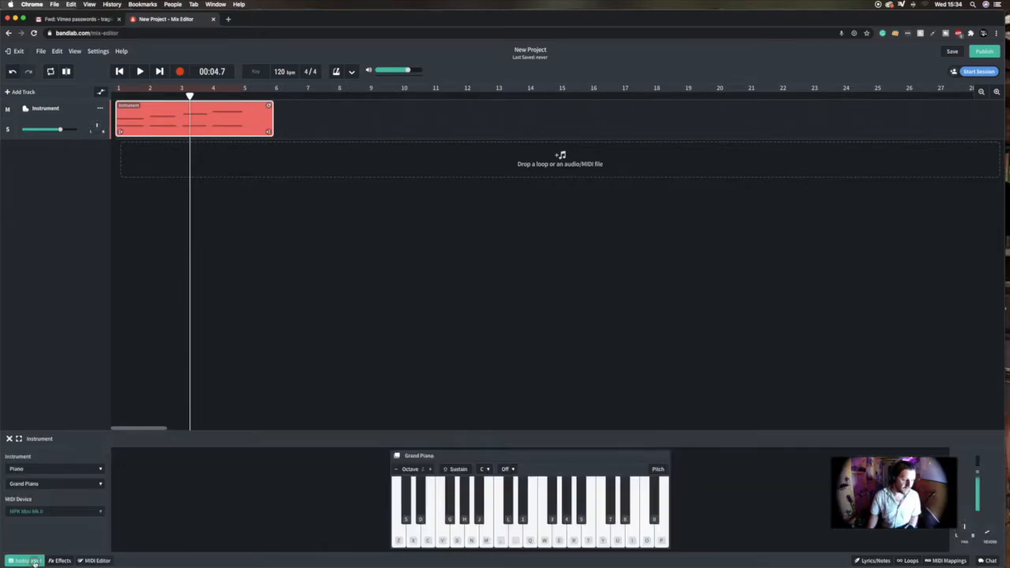
left_click(74, 471)
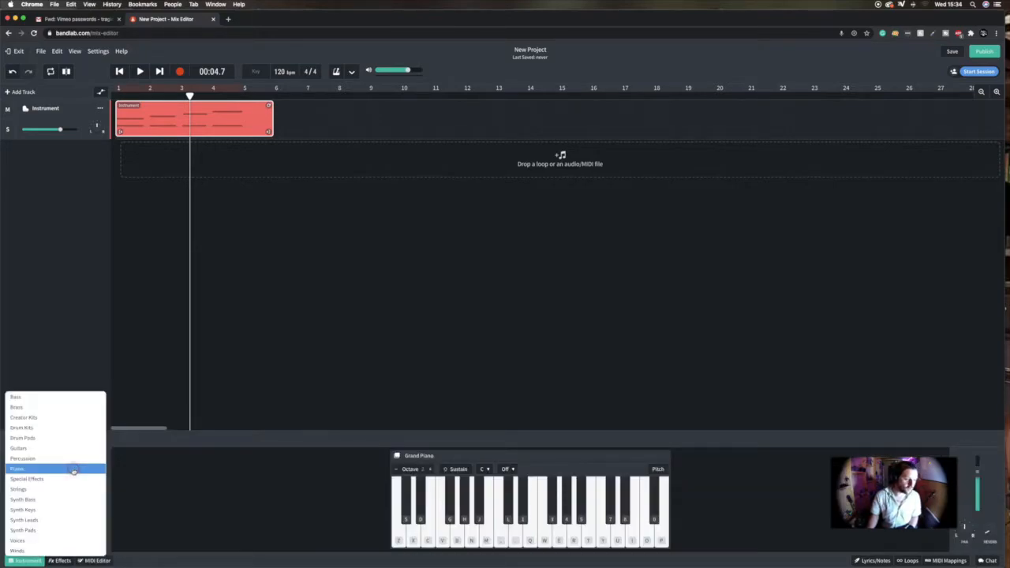
left_click(68, 398)
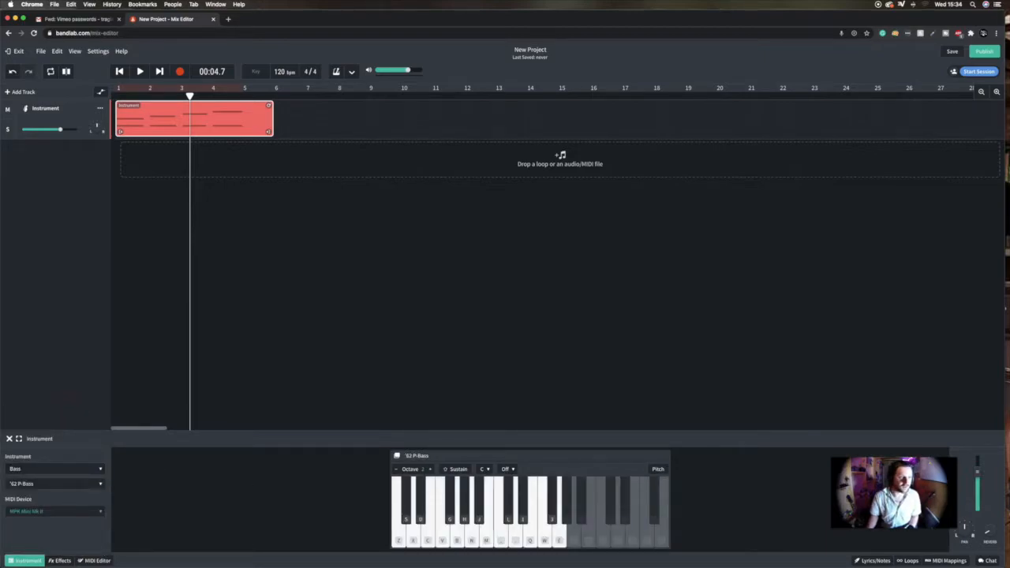
left_click(139, 71)
left_click(49, 72)
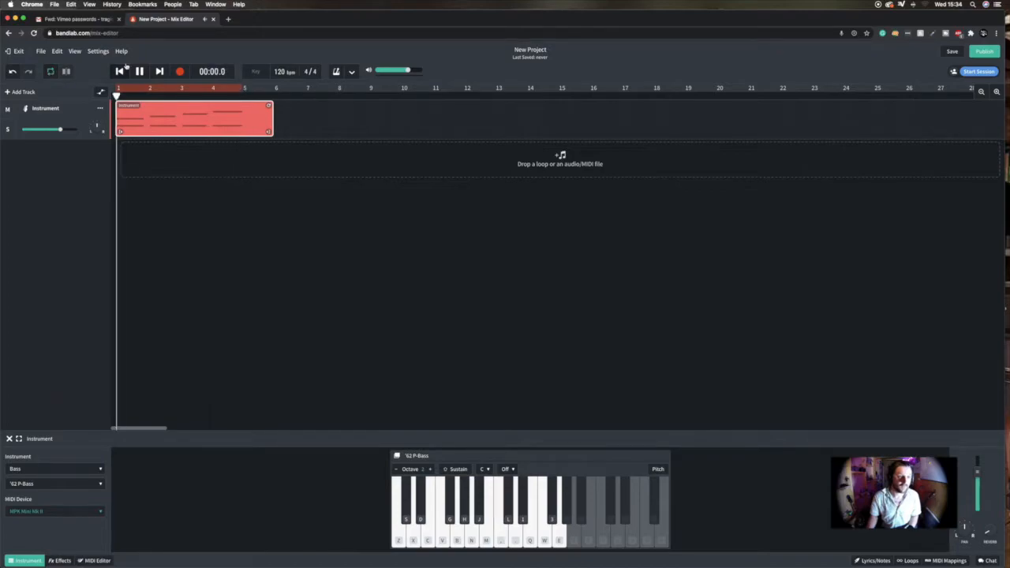
Change the track's instrument to Synth Keys with the Sawtooth Harp sound and listen to the loop.
left_click(95, 470)
left_click(71, 520)
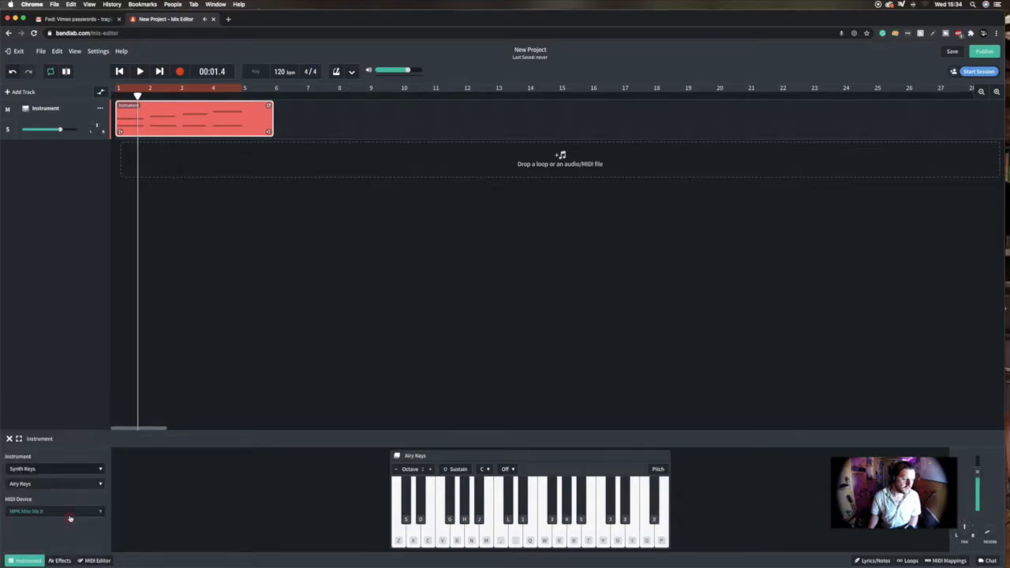
left_click(73, 483)
left_click(56, 470)
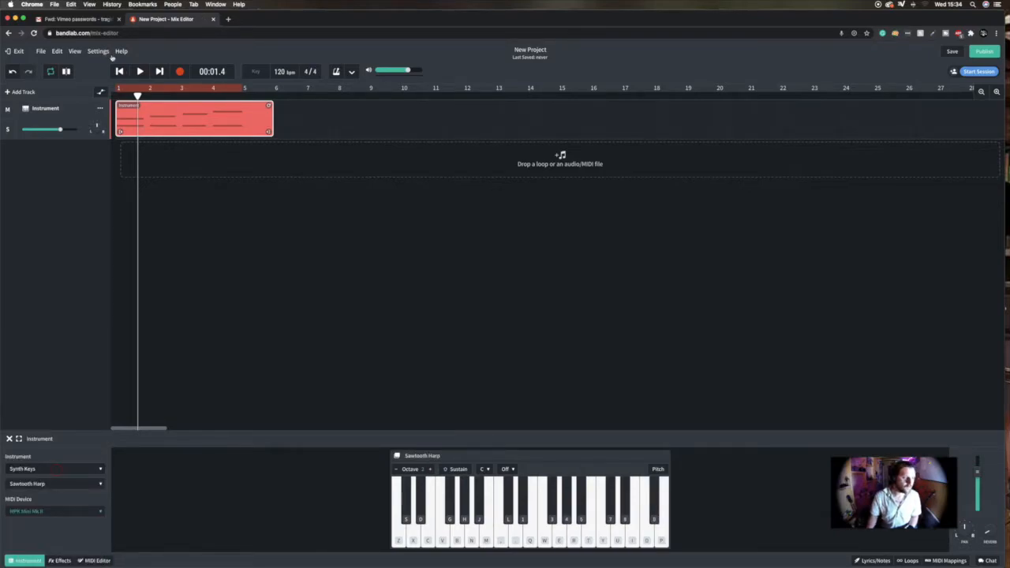
left_click(140, 71)
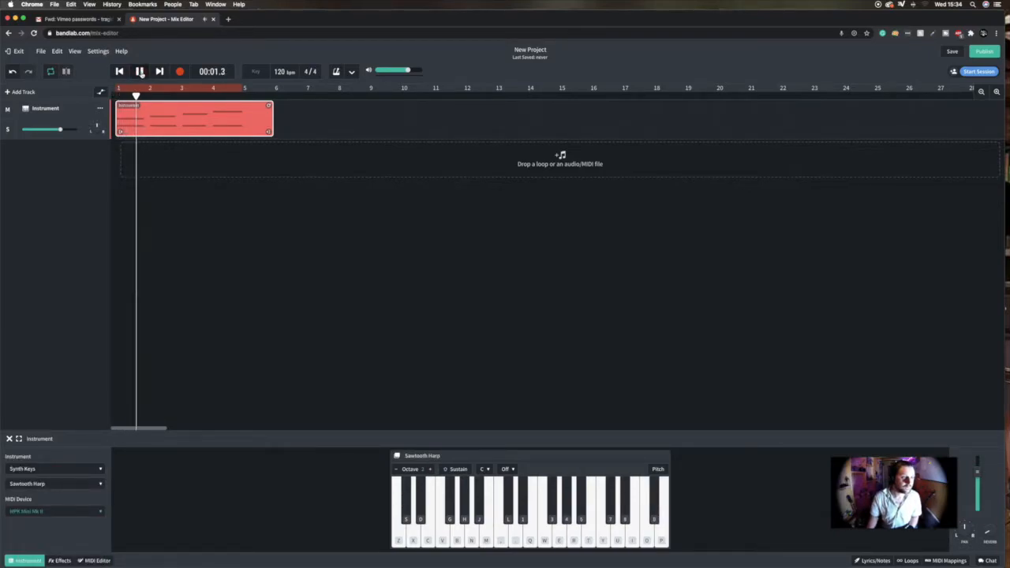
left_click(140, 71)
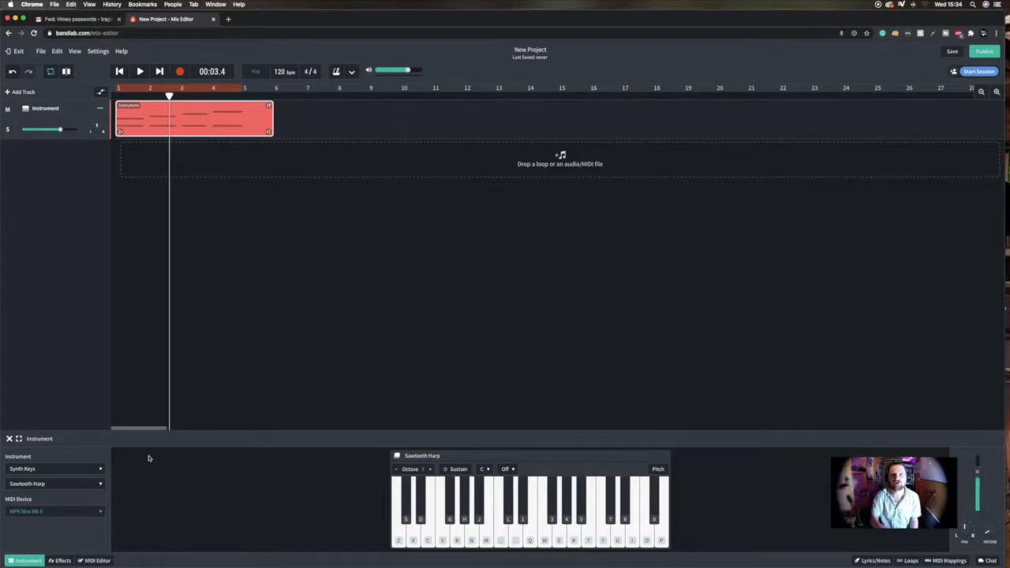
Add the D-Delay effect to the instrument track, play the loop through it, and look through the other effect categories.
left_click(59, 561)
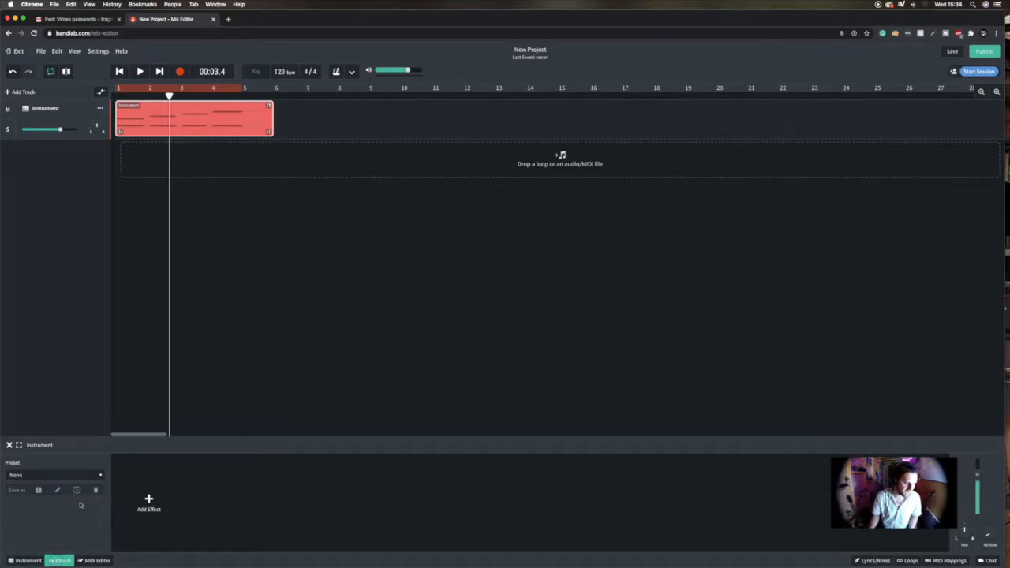
left_click(49, 475)
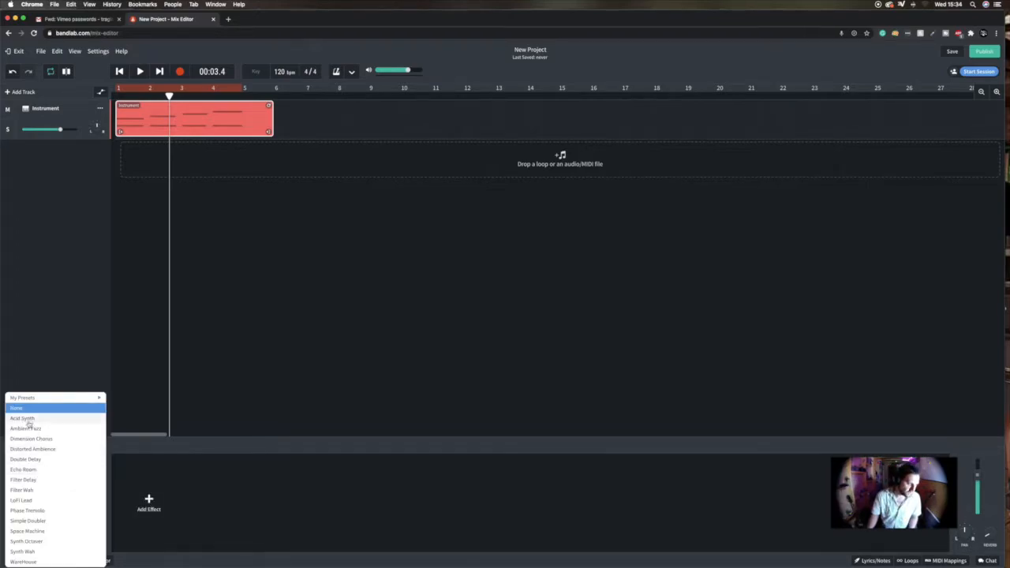
left_click(149, 502)
left_click(149, 502)
mouse_move(146, 517)
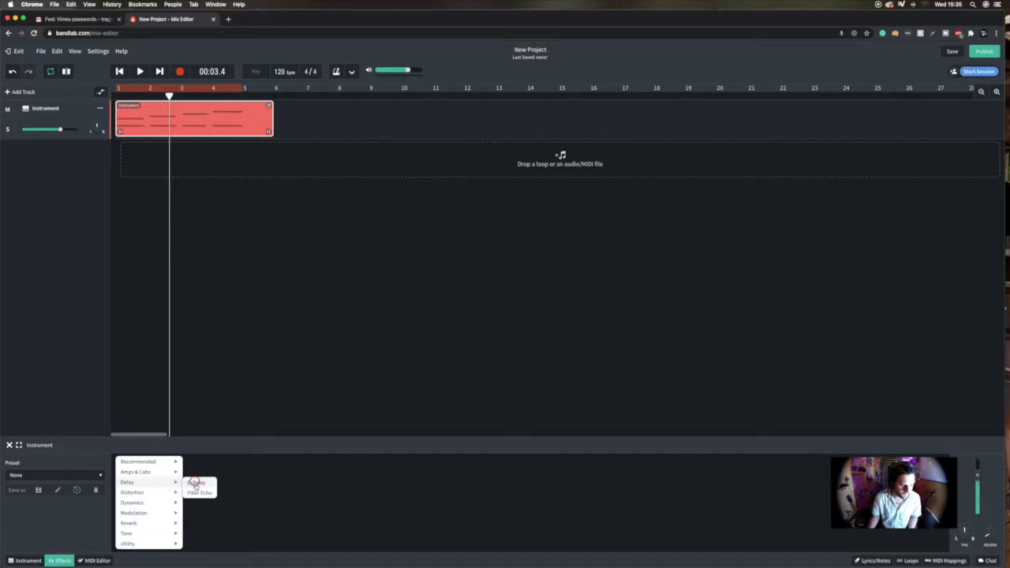
left_click(196, 482)
left_click(140, 71)
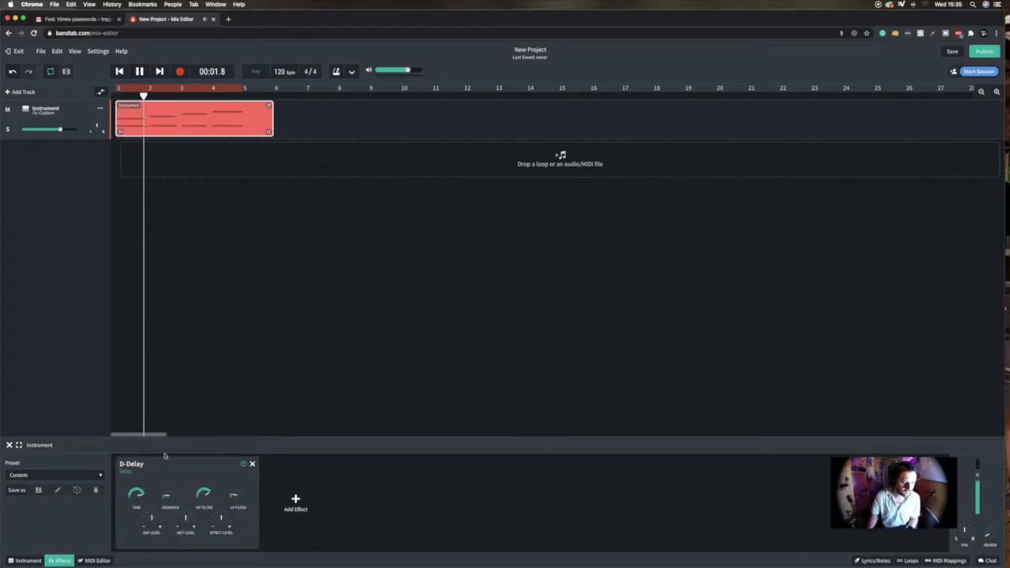
key("space")
left_click(304, 506)
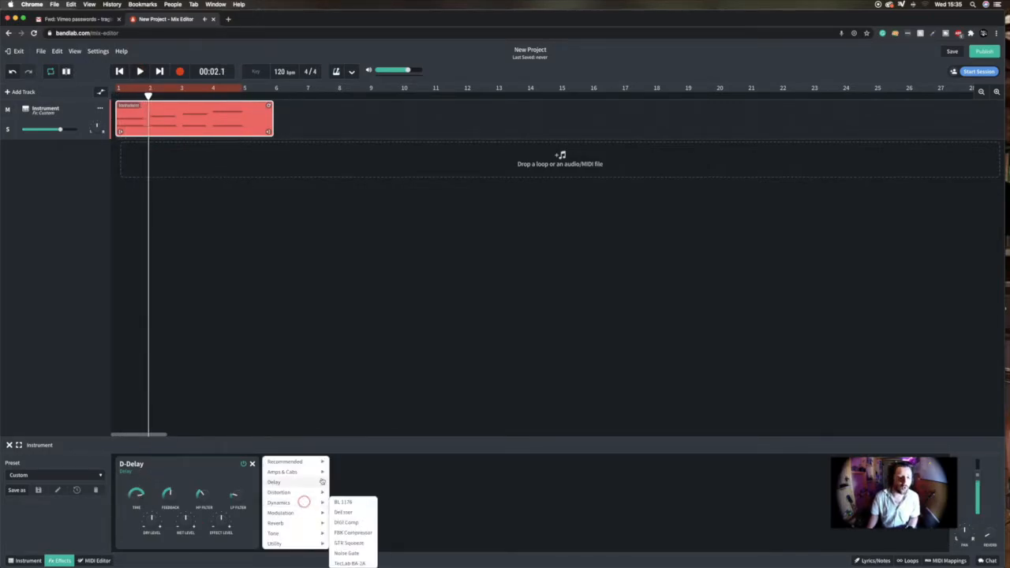
mouse_move(304, 525)
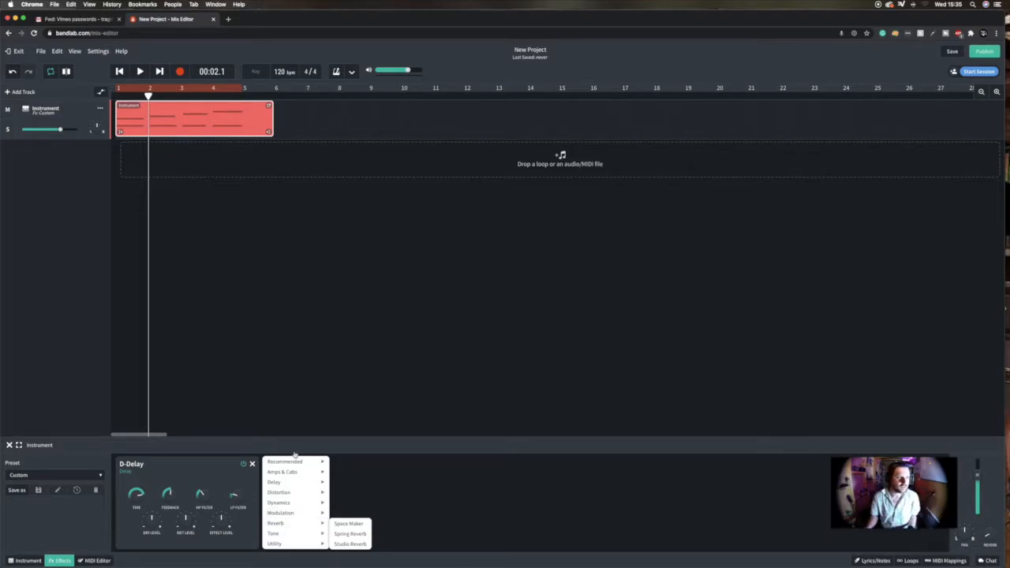
Try out mute and solo on the instrument track and leave it muted.
left_click(9, 110)
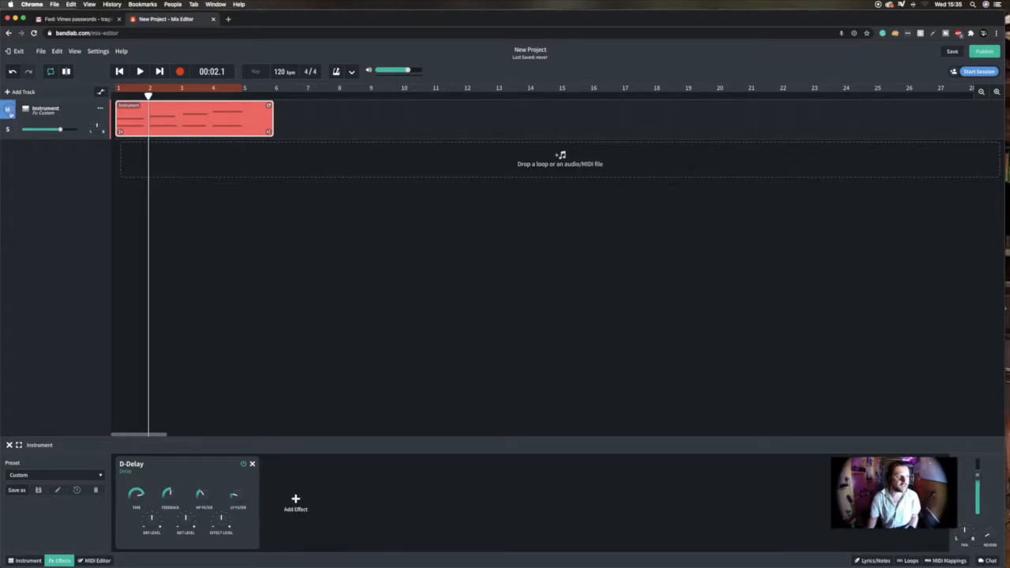
left_click(7, 112)
left_click(8, 131)
left_click(7, 111)
left_click(9, 130)
left_click(8, 130)
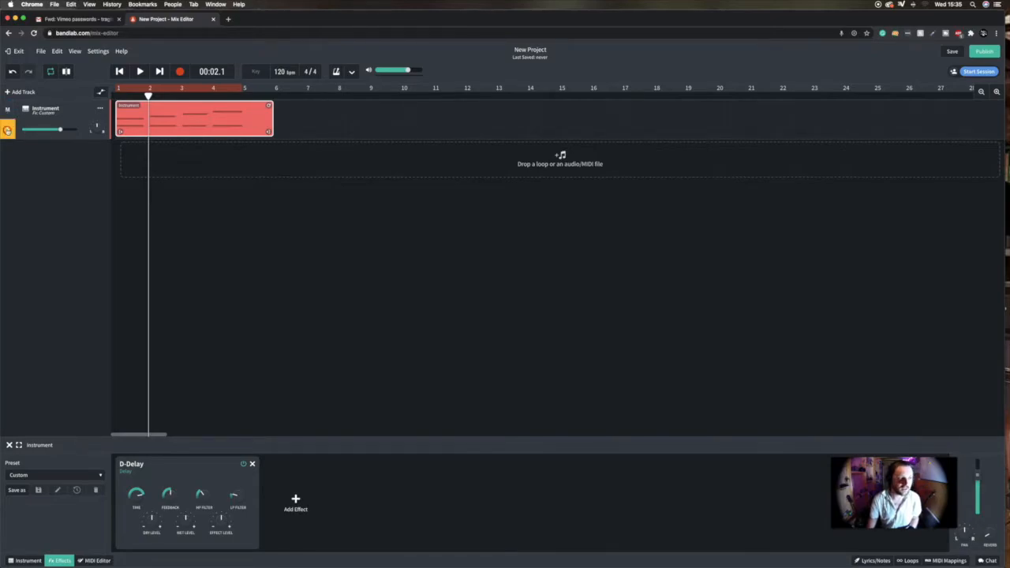
left_click(7, 111)
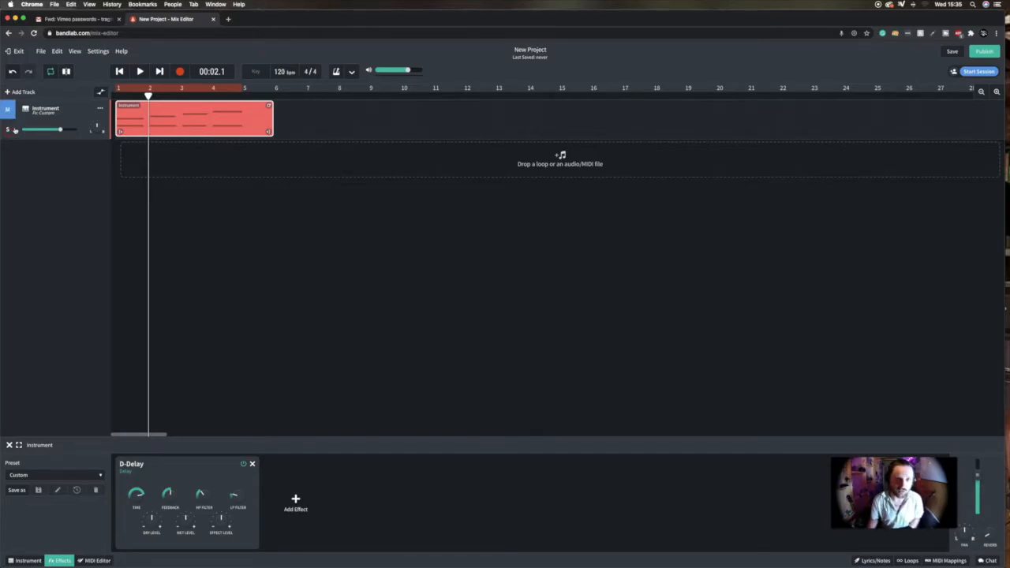
Open the loop library, go into the Songwriter's Toolkit pack and preview the CIV_127_AlfieBeat8_2bar loop.
left_click(18, 92)
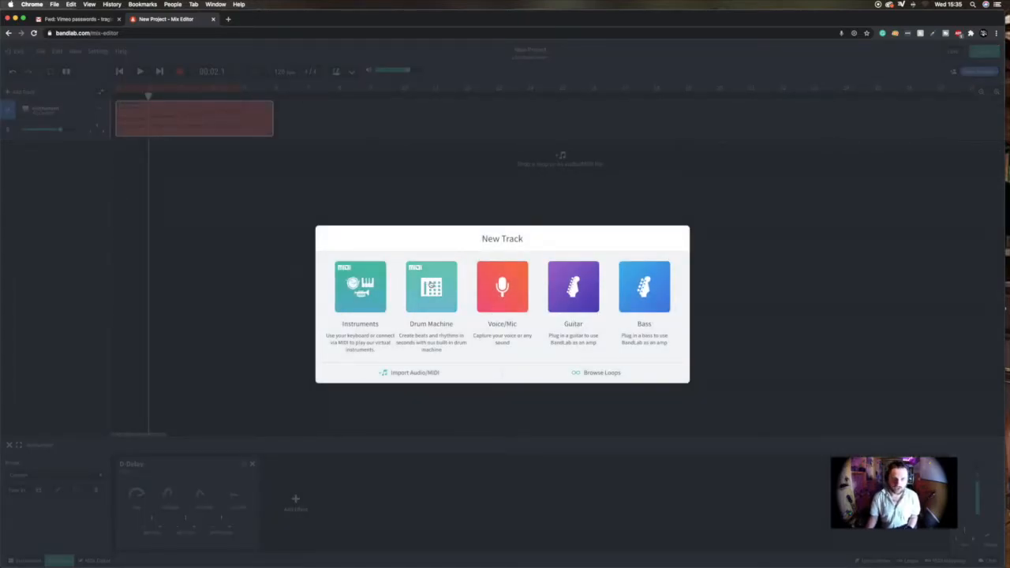
left_click(591, 373)
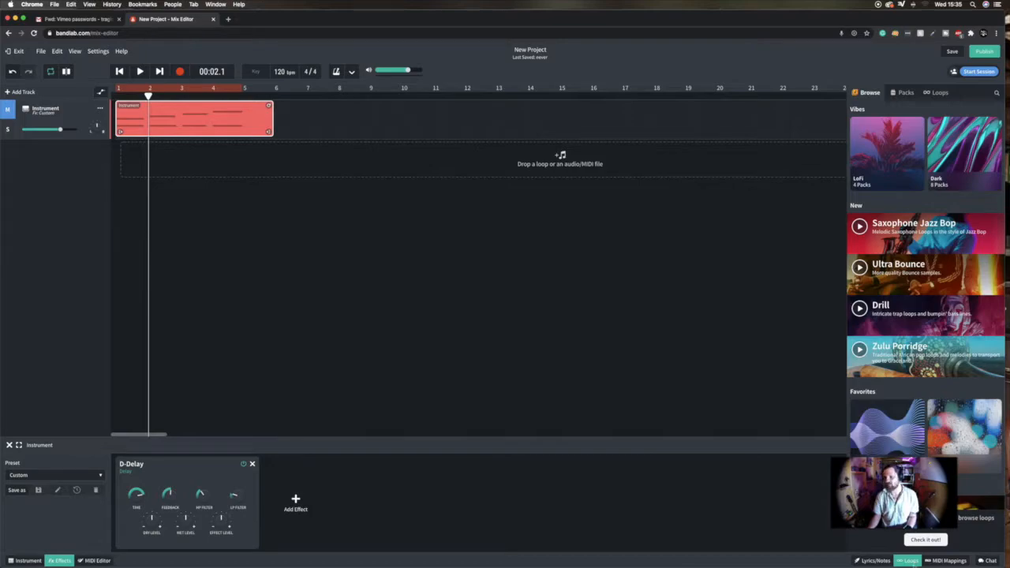
left_click(902, 93)
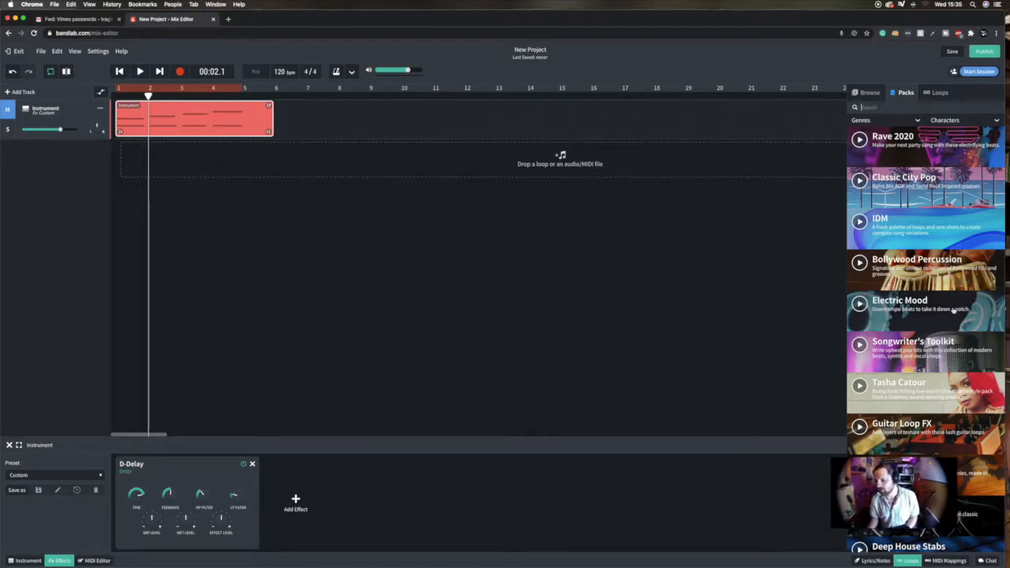
scroll(928, 335, "down", 2)
left_click(914, 326)
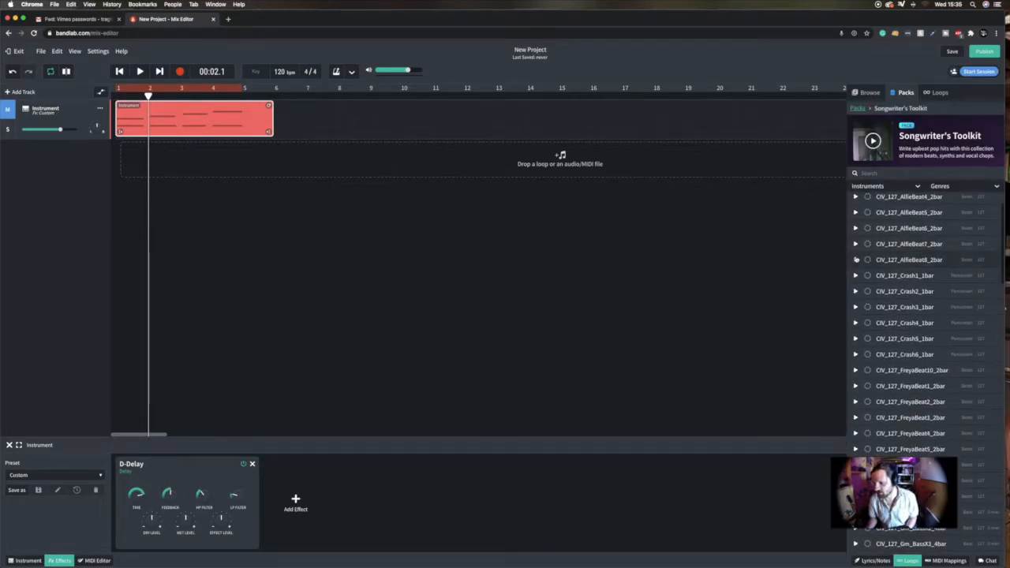
left_click(857, 260)
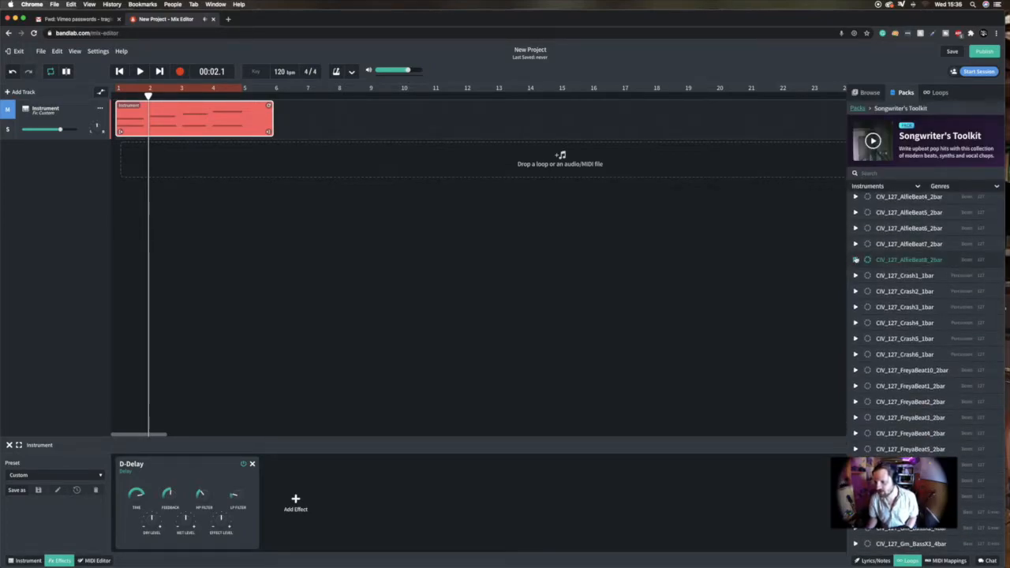
left_click(856, 259)
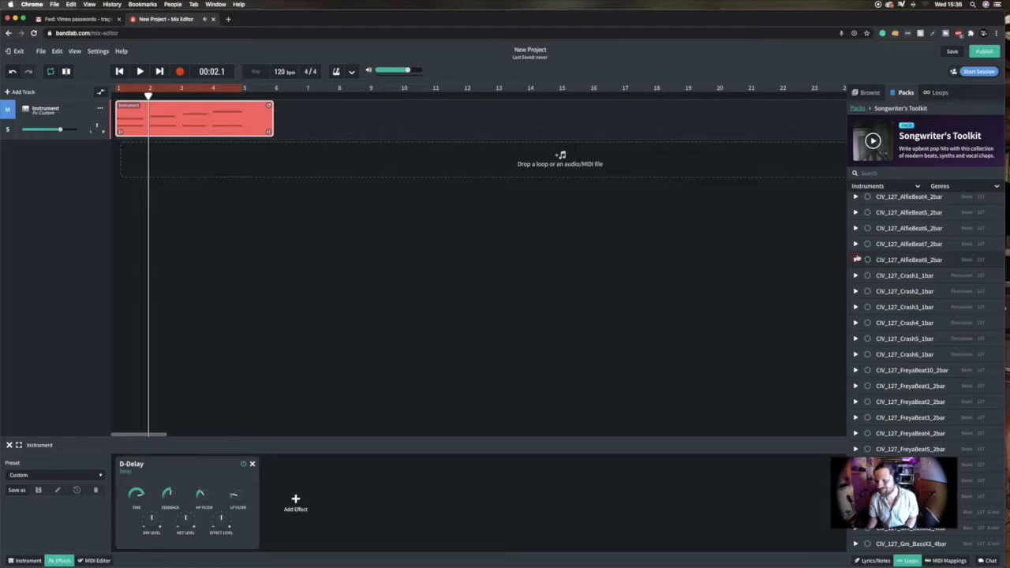
Search the loop library for "drums", preview Drums3 and Drums1, and place Drums1 on a new track starting at bar 1.
left_click(865, 96)
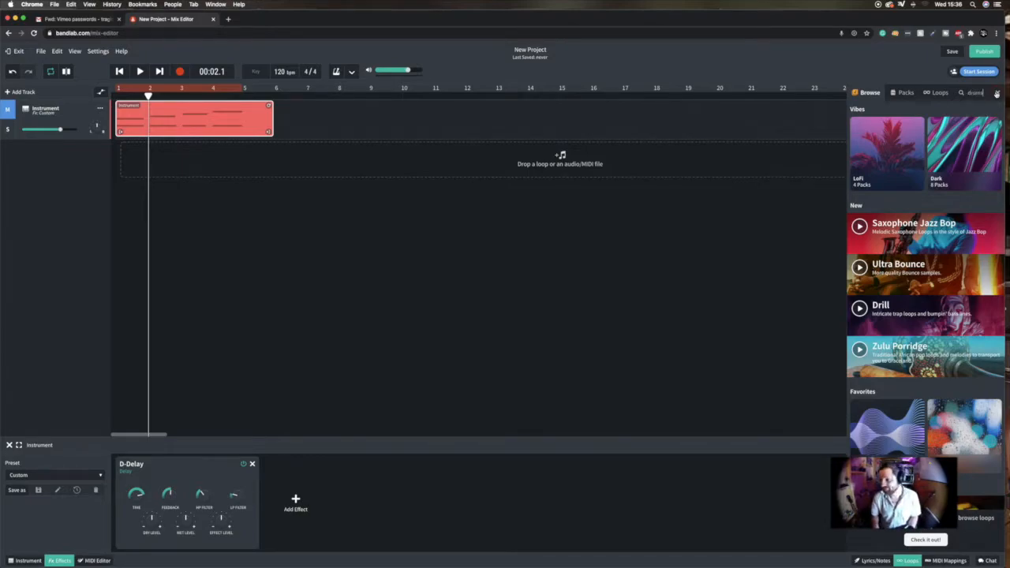
scroll(853, 259, "down", 3)
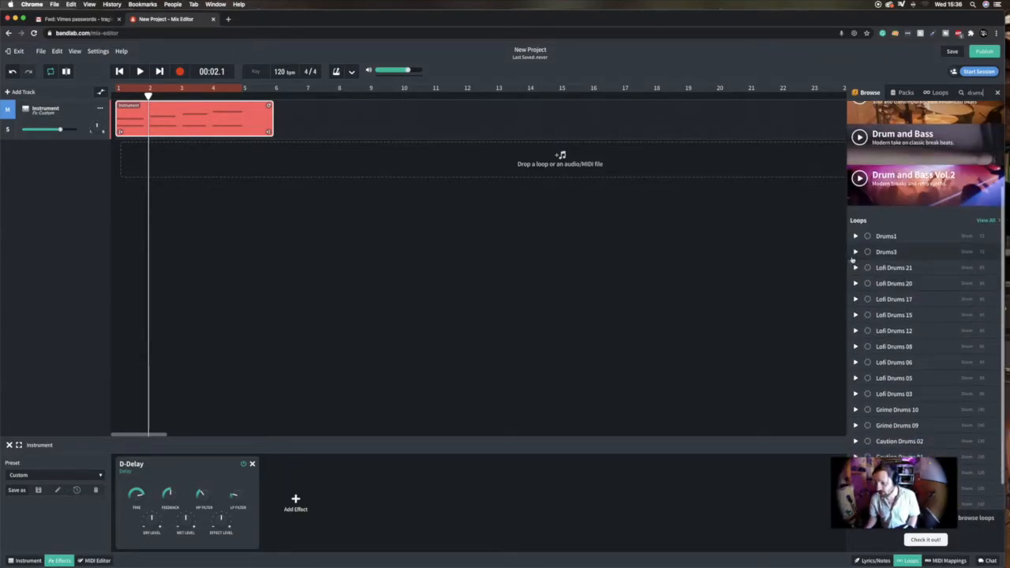
left_click(856, 251)
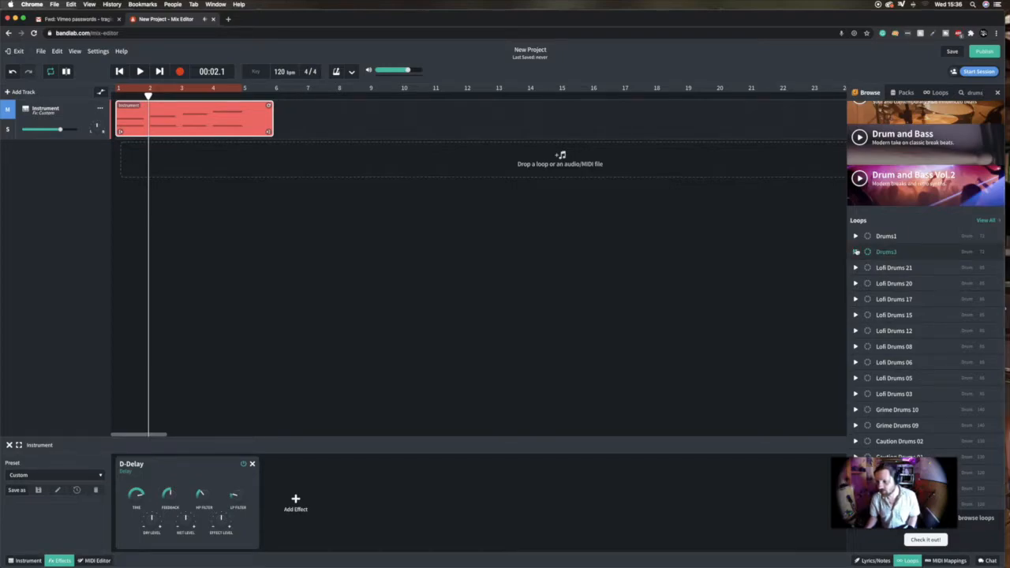
left_click(855, 236)
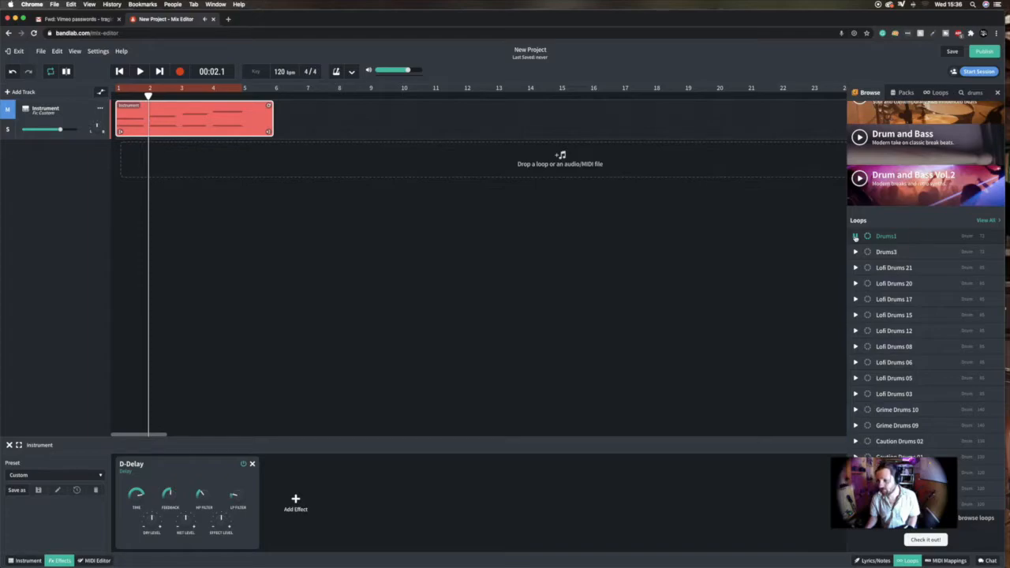
left_click(855, 236)
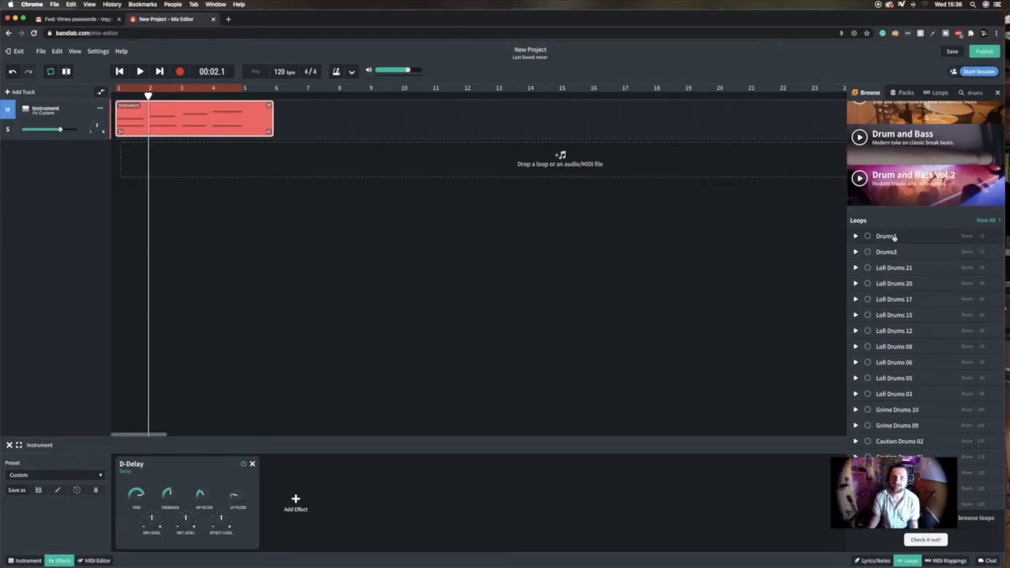
left_click_drag(924, 236, 140, 159)
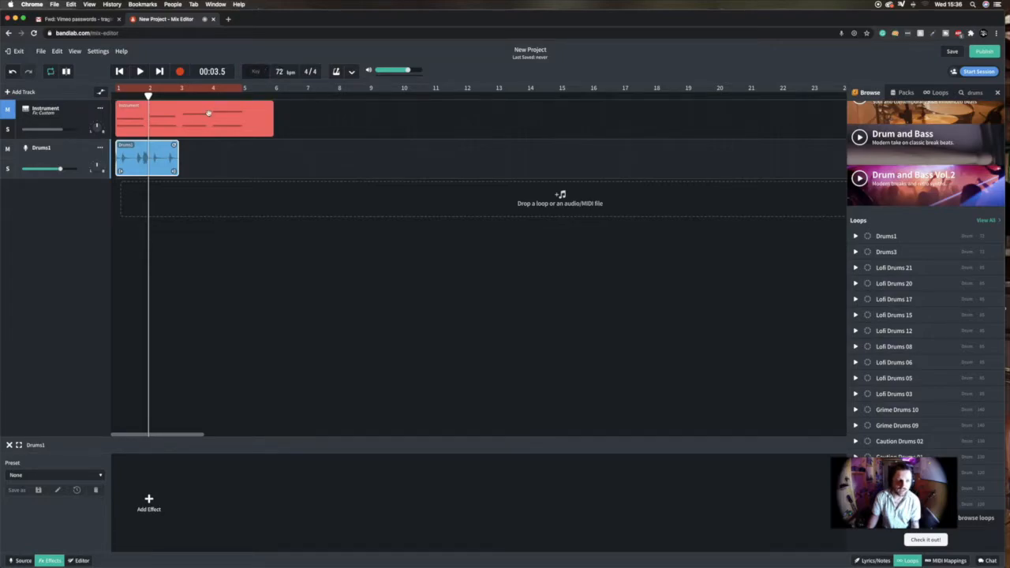
Set the project tempo to 120 bpm and have the existing audio regions adjusted to it.
left_click(280, 72)
type("128")
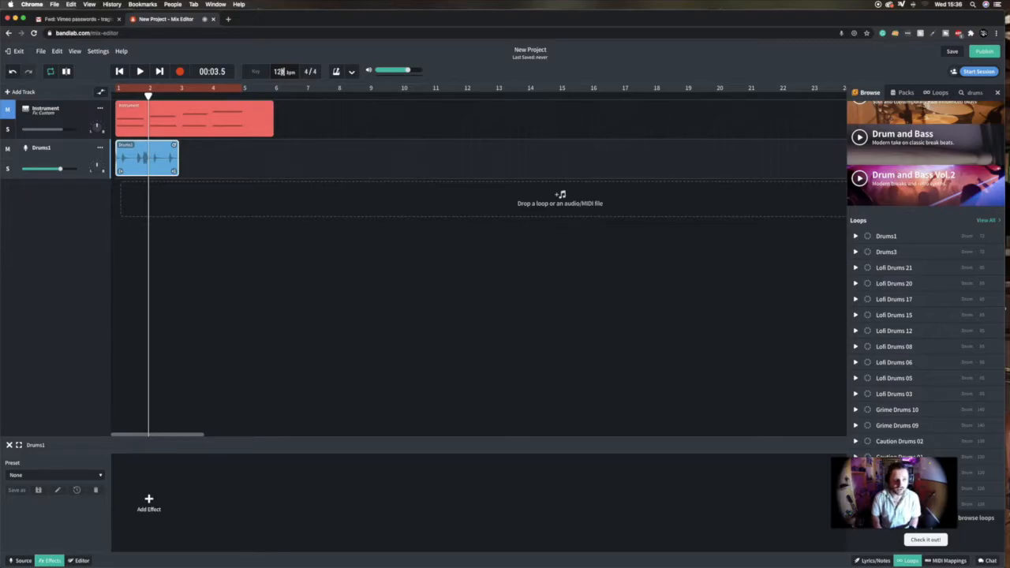
key("Return")
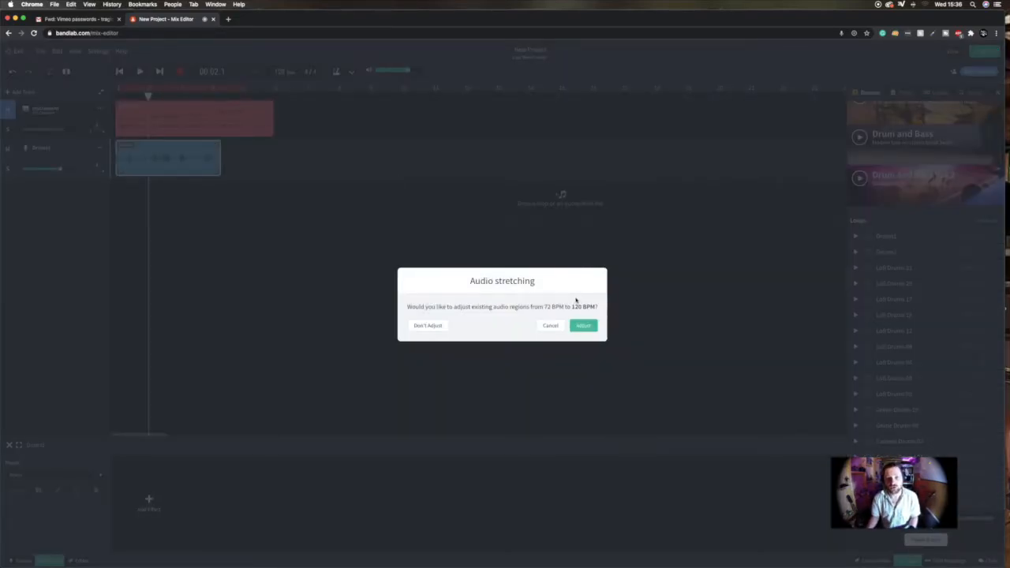
left_click(583, 325)
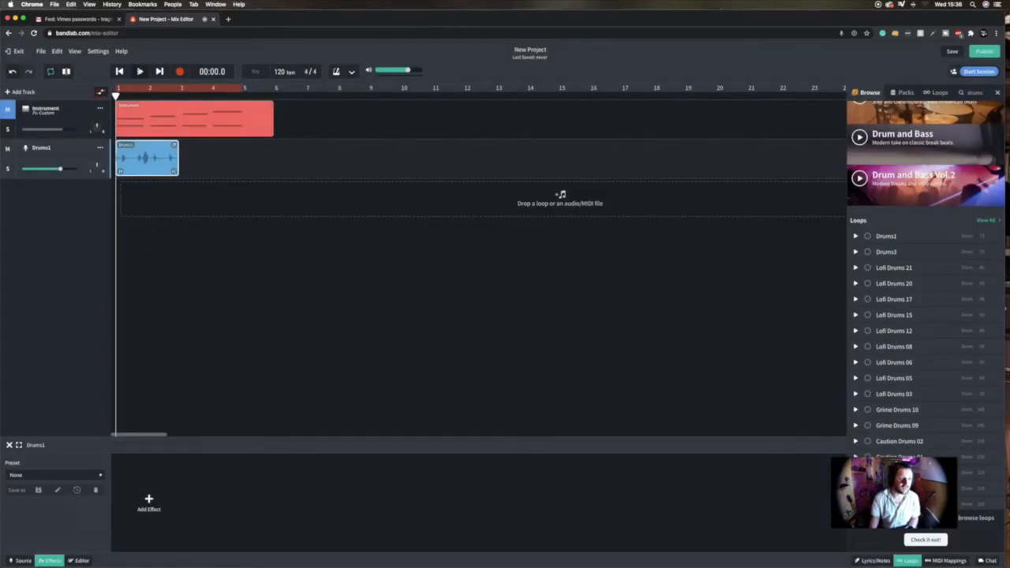
Play the Drums1 loop from the start of the project and open its region in the audio editor.
left_click(140, 72)
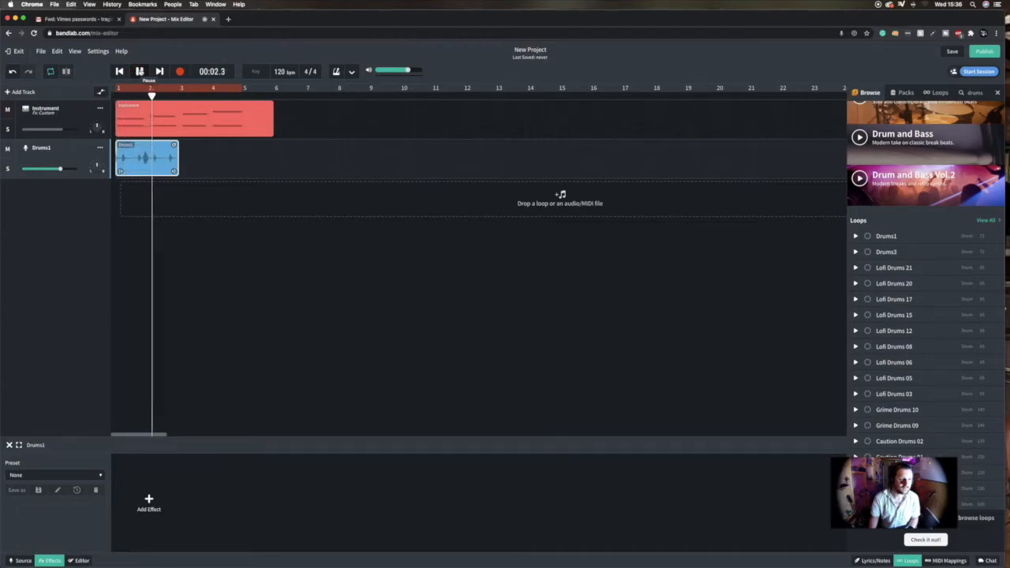
left_click(140, 71)
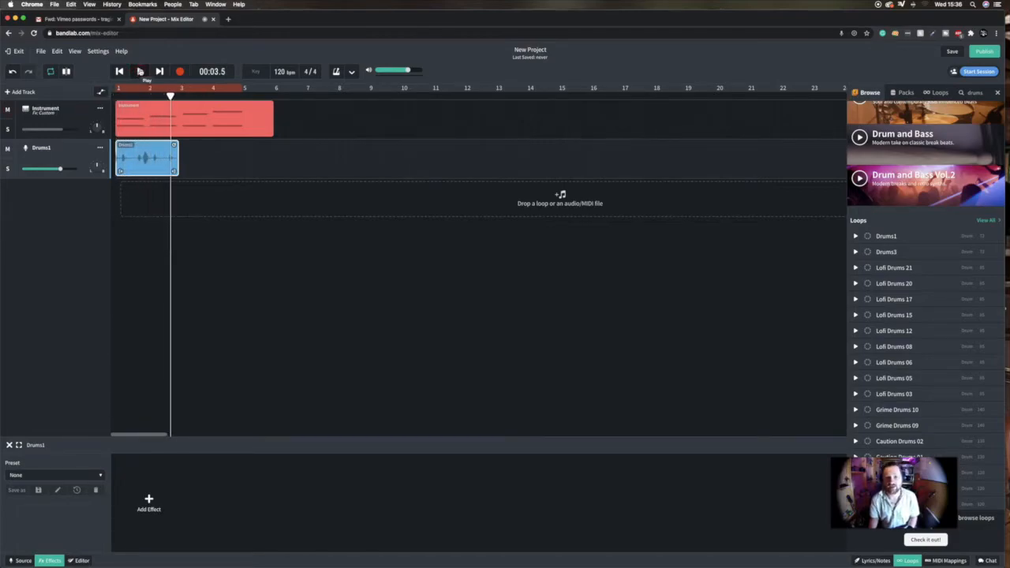
left_click_drag(172, 96, 116, 95)
left_click(139, 71)
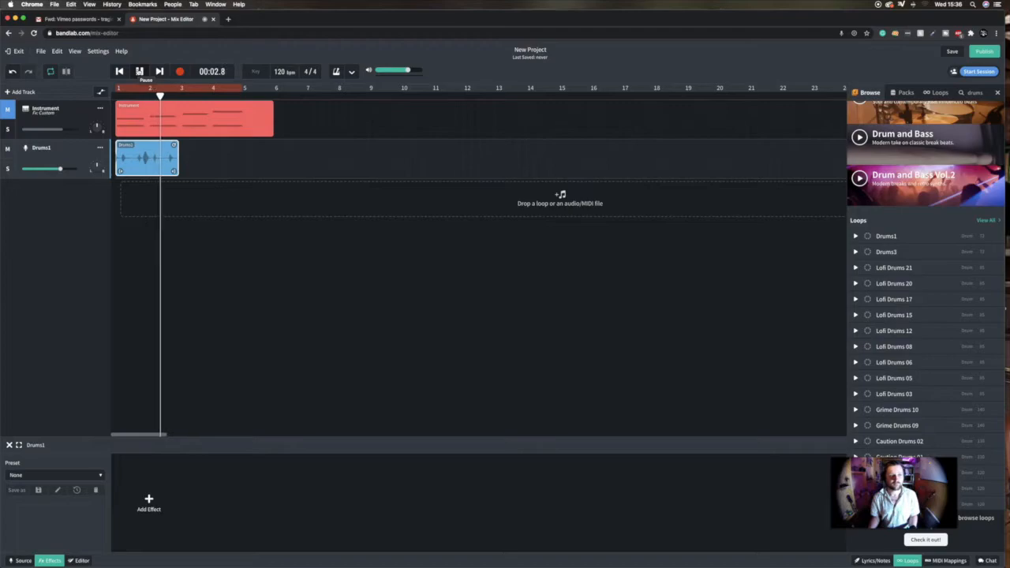
left_click(139, 71)
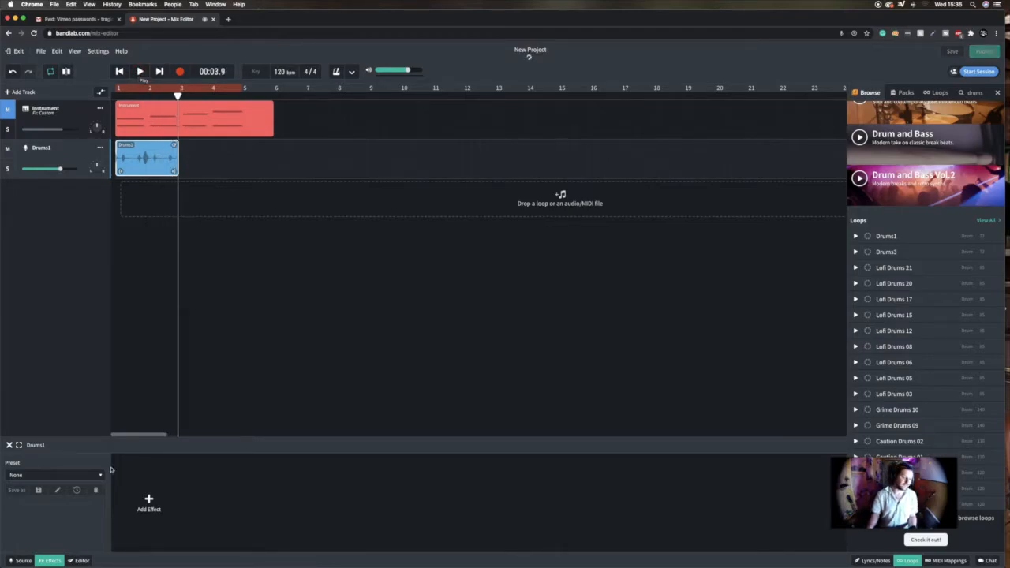
left_click(79, 561)
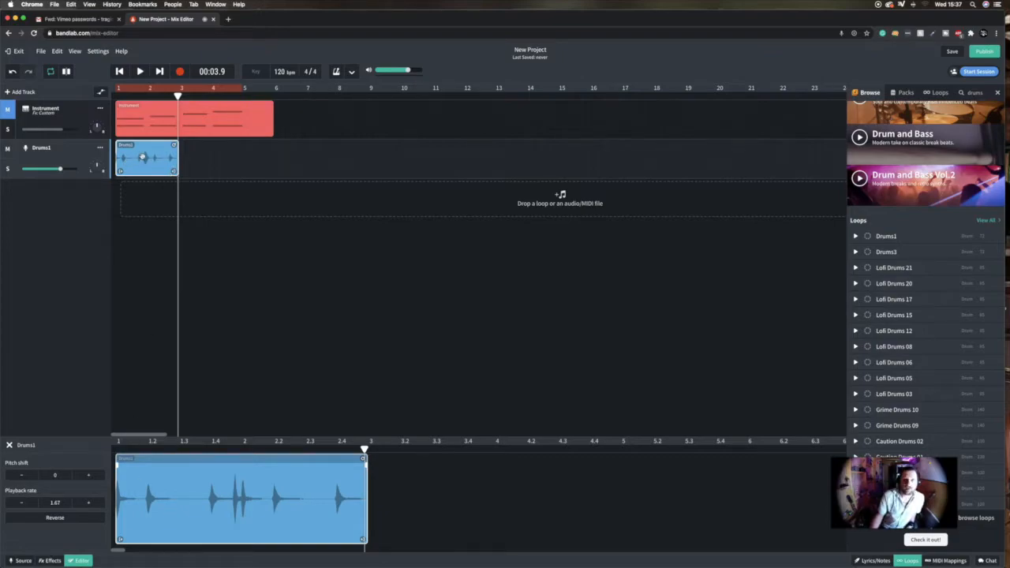
Trim the end of the Drums1 region to make it one bar long and play it from the start.
left_click_drag(174, 171, 143, 174)
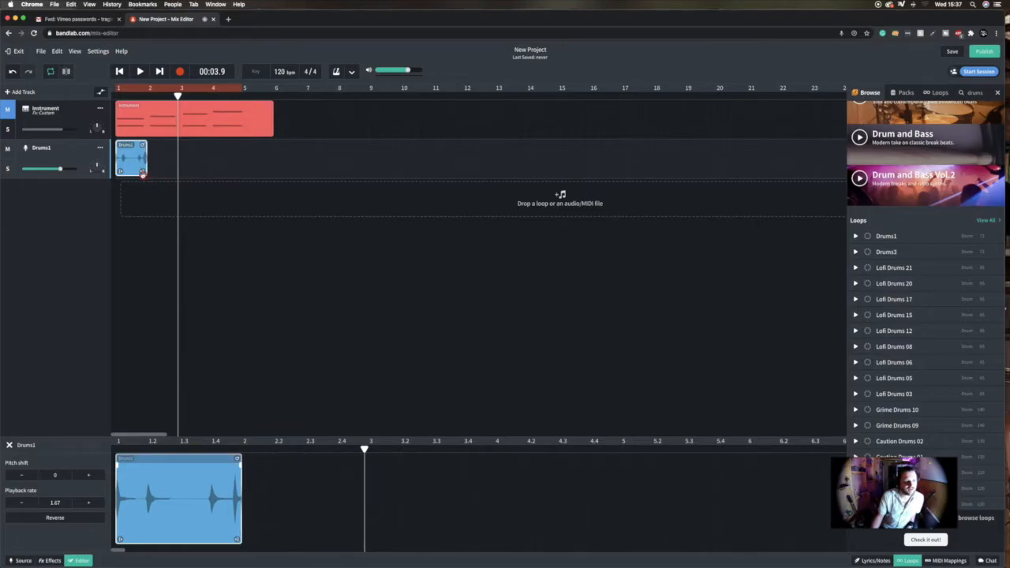
left_click_drag(177, 94, 116, 95)
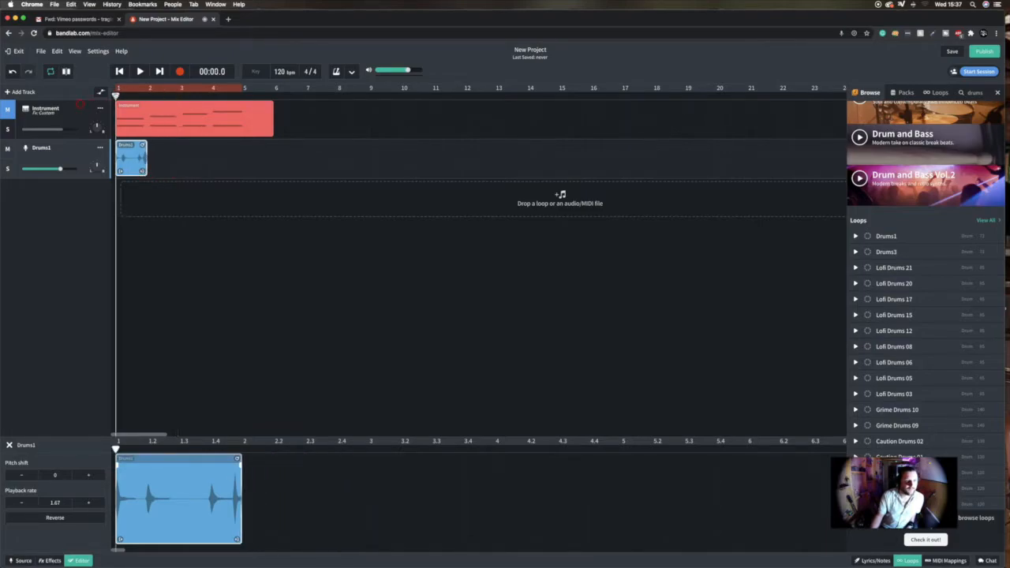
left_click(139, 72)
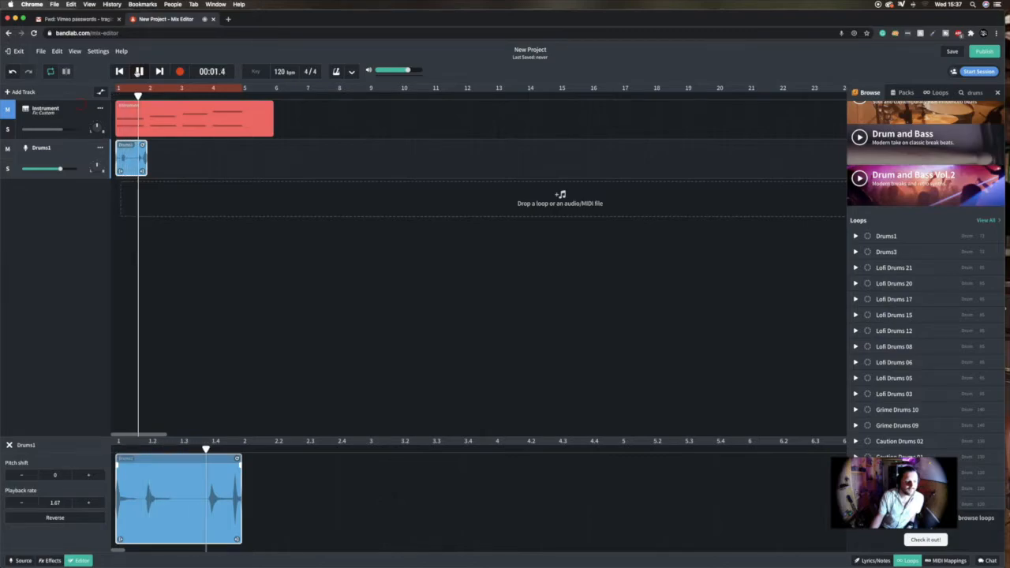
left_click(139, 72)
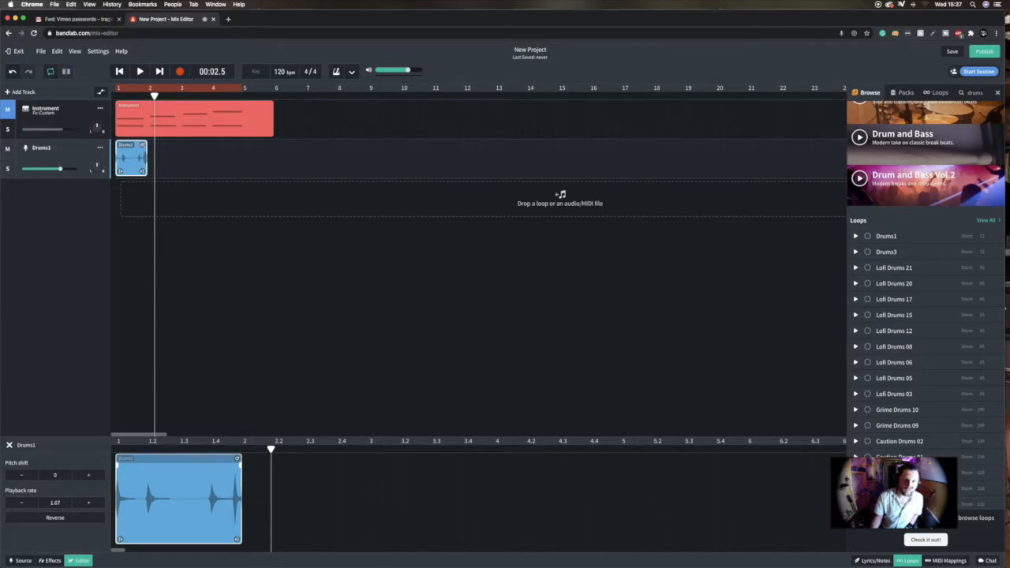
Loop the trimmed Drums1 region out to about the middle of bar 17 and play it from the start.
left_click_drag(143, 146, 636, 131)
left_click_drag(154, 96, 73, 101)
key("space")
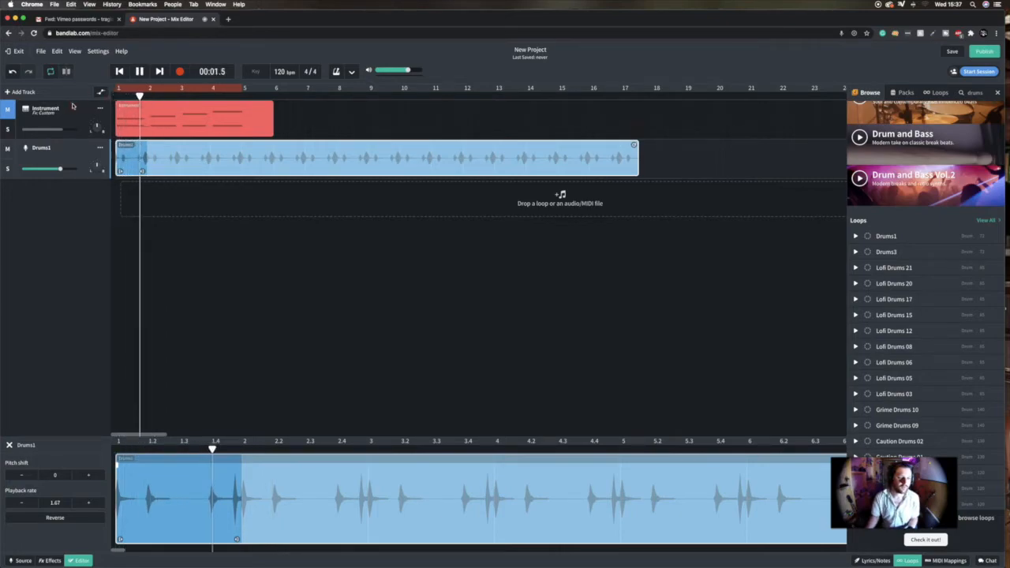
key("space")
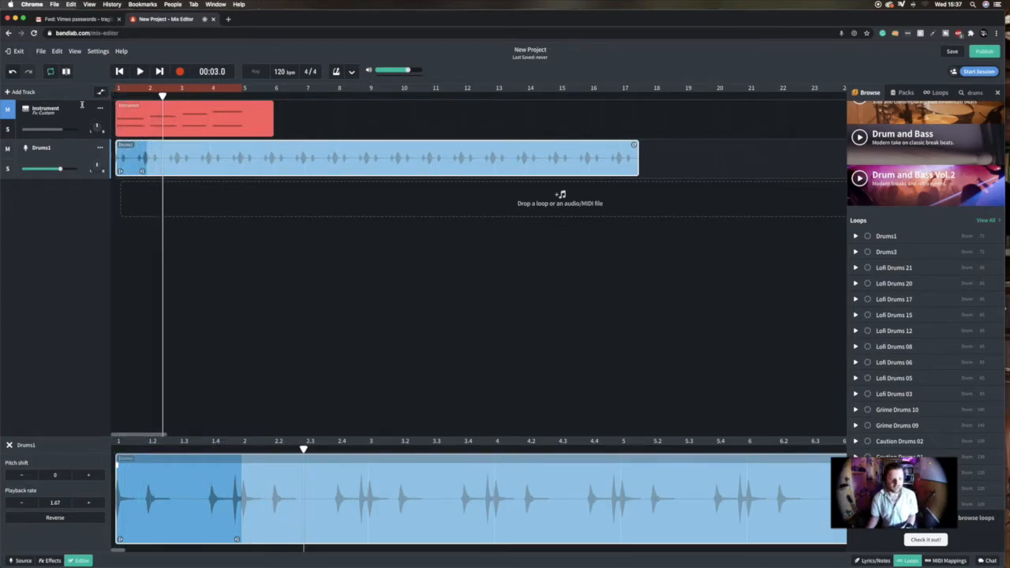
Undo the looping and trimming of the Drums1 region, and mute the Drums1 track.
key("super+z")
left_click_drag(146, 146, 177, 157)
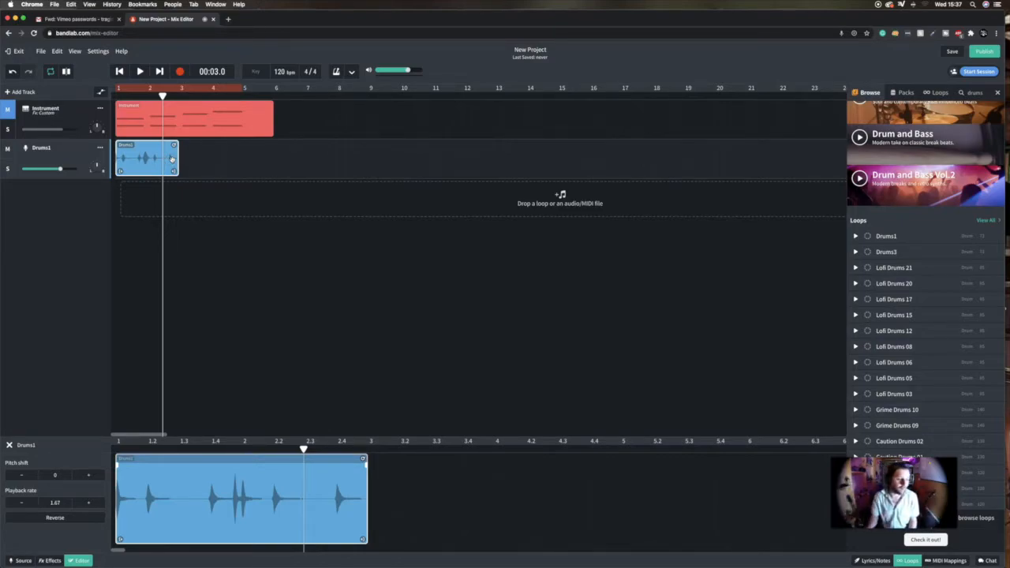
left_click(10, 149)
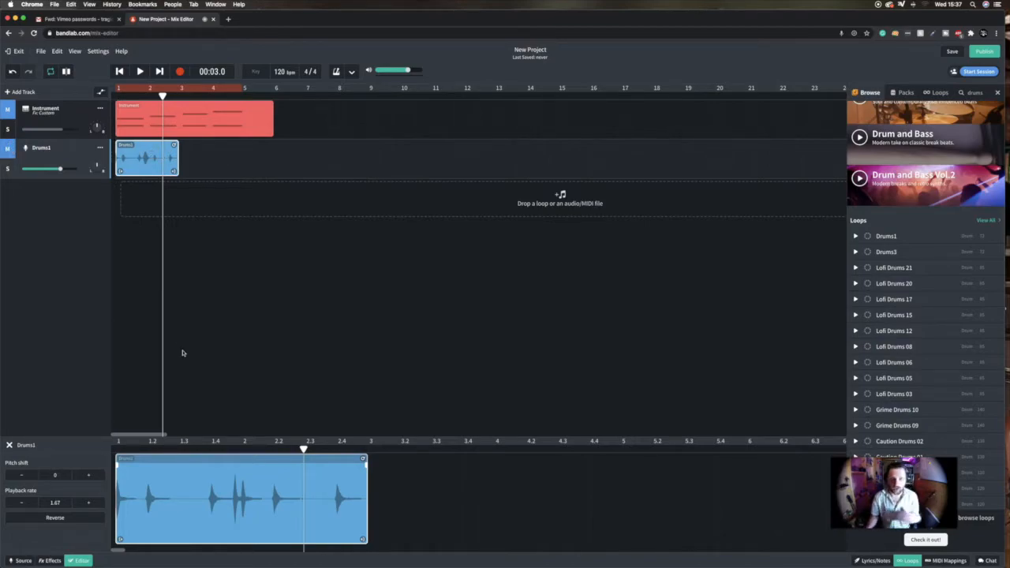
Look through the library's loop packs, open the Chiptune pack and preview the 8bit Retro FX 01 sound.
left_click(903, 92)
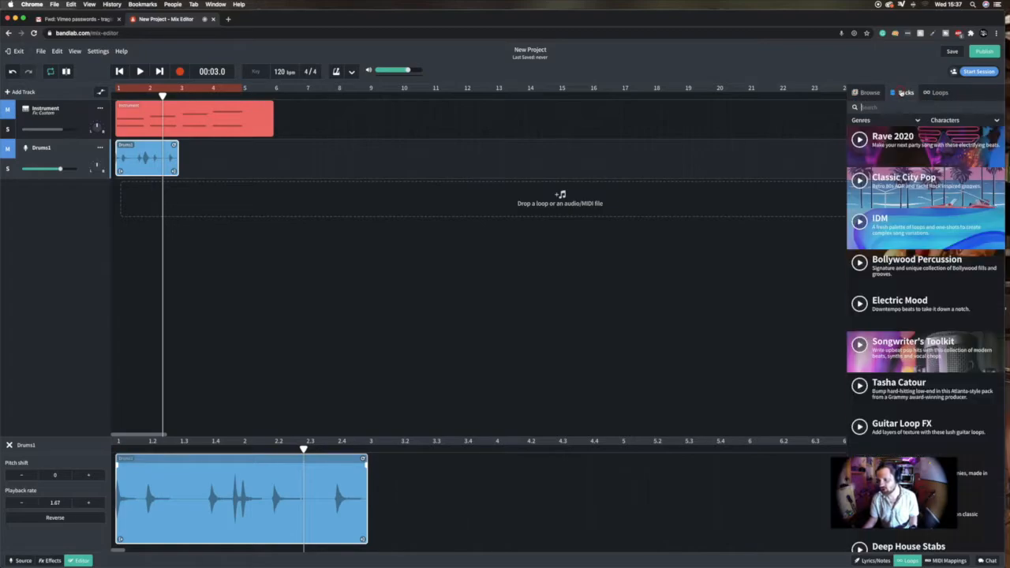
scroll(902, 251, "down", 10)
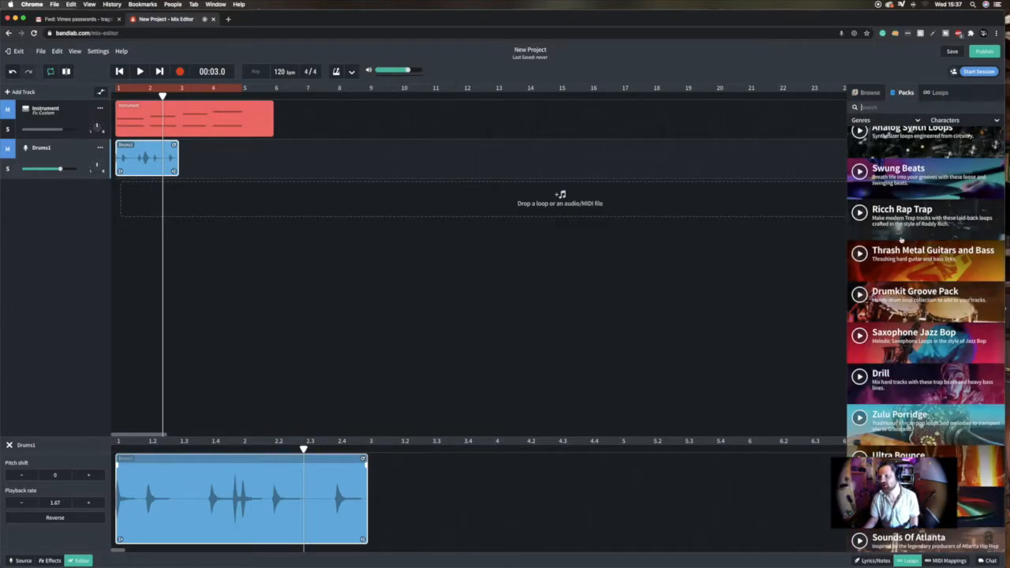
scroll(904, 312, "down", 5)
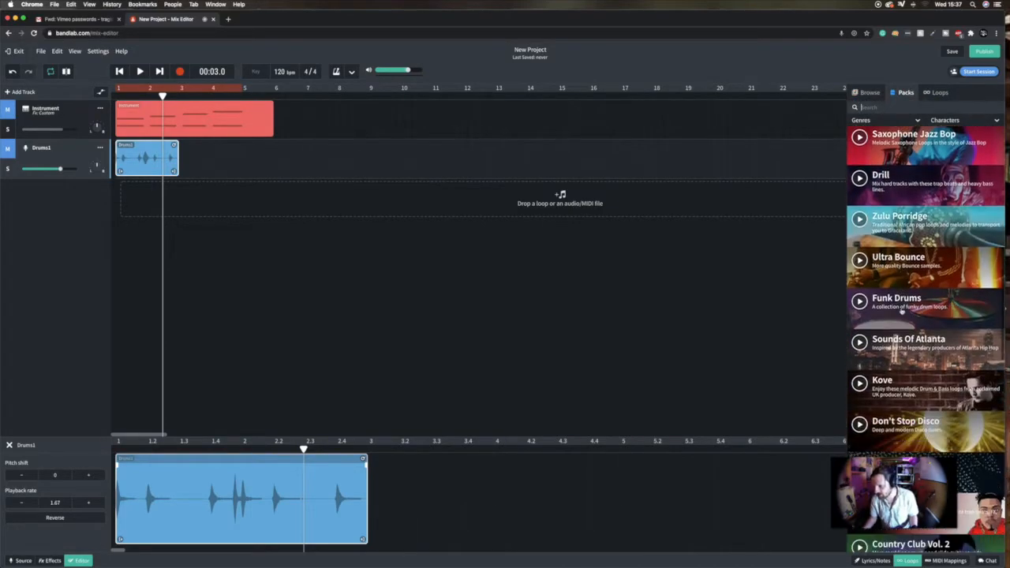
scroll(906, 348, "down", 4)
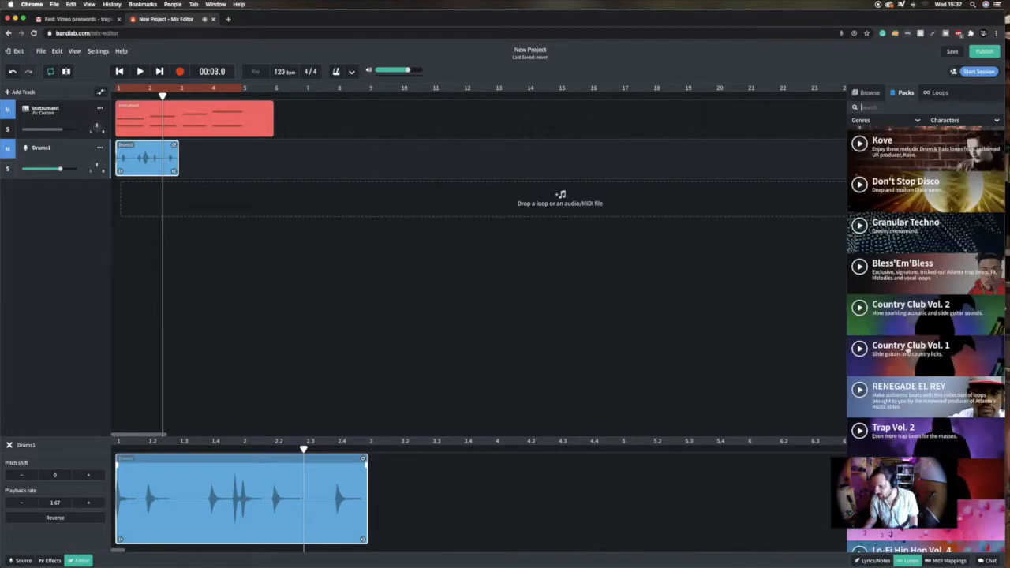
scroll(907, 349, "down", 4)
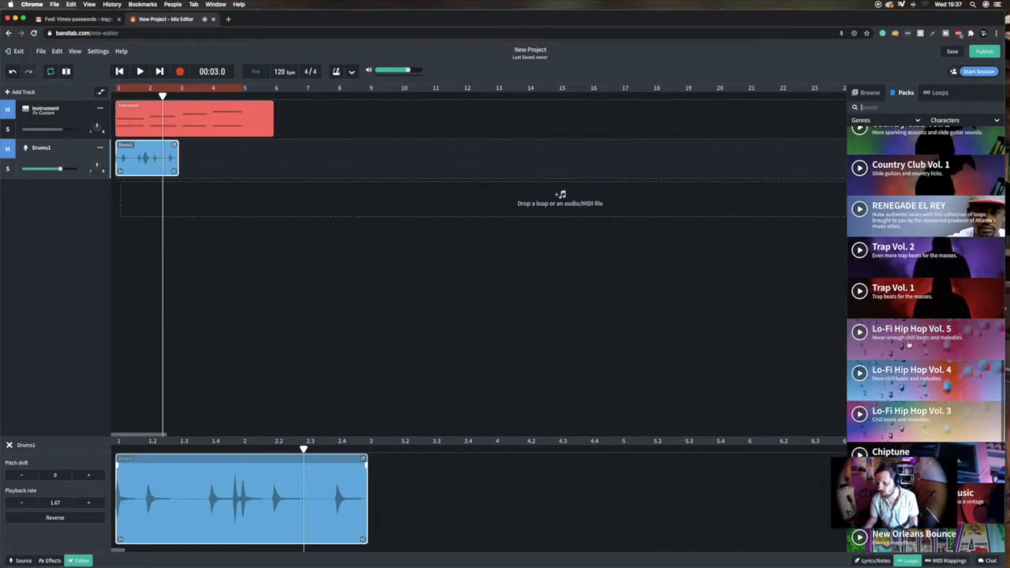
scroll(908, 345, "down", 2)
left_click(909, 339)
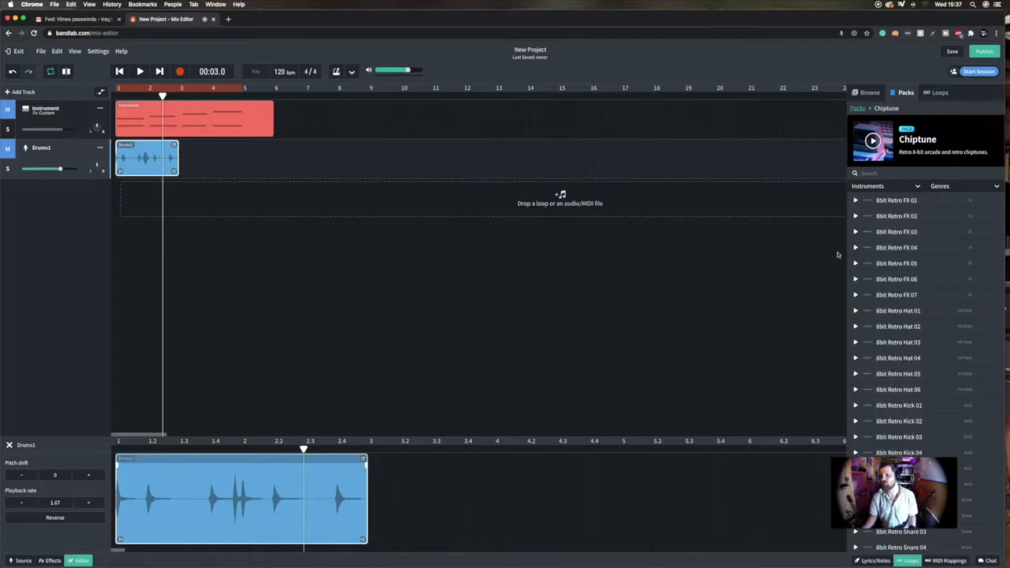
left_click(855, 200)
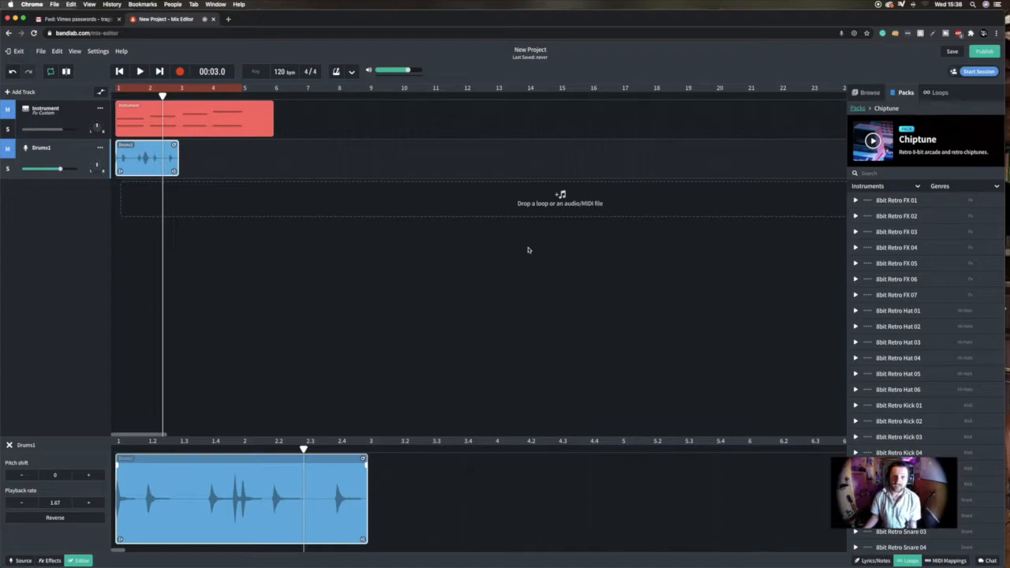
left_click(442, 329)
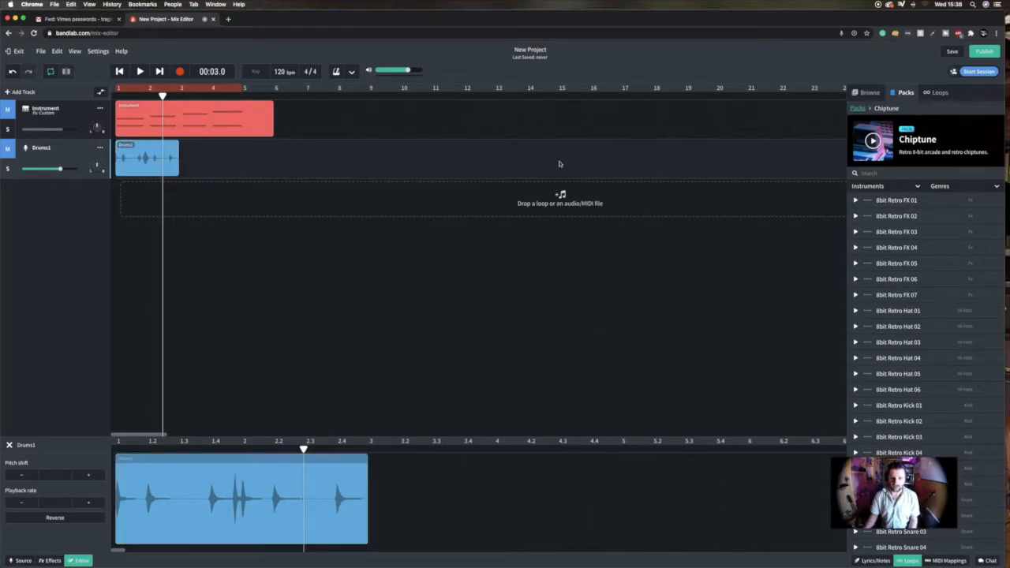
left_click(561, 196)
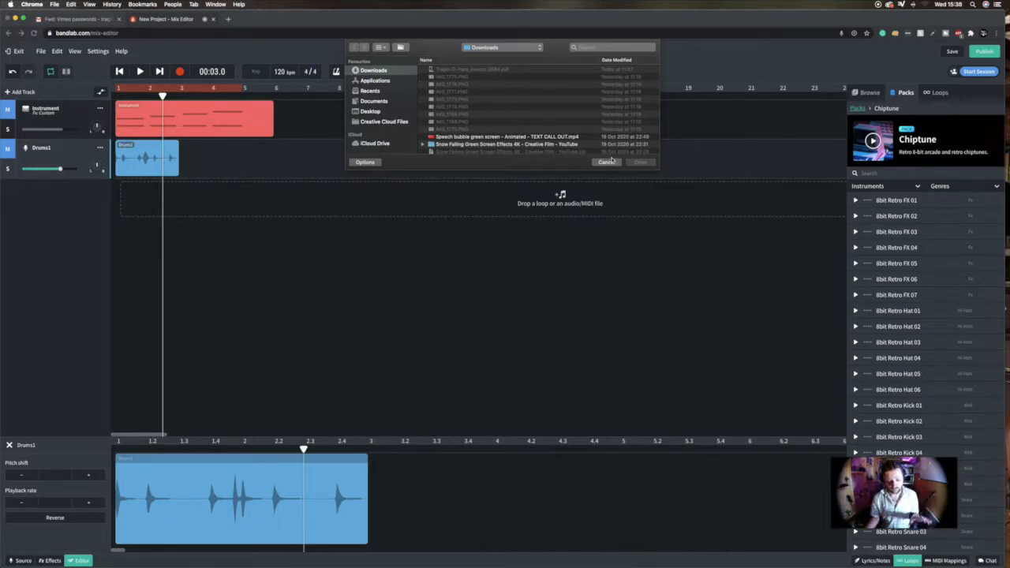
left_click(606, 162)
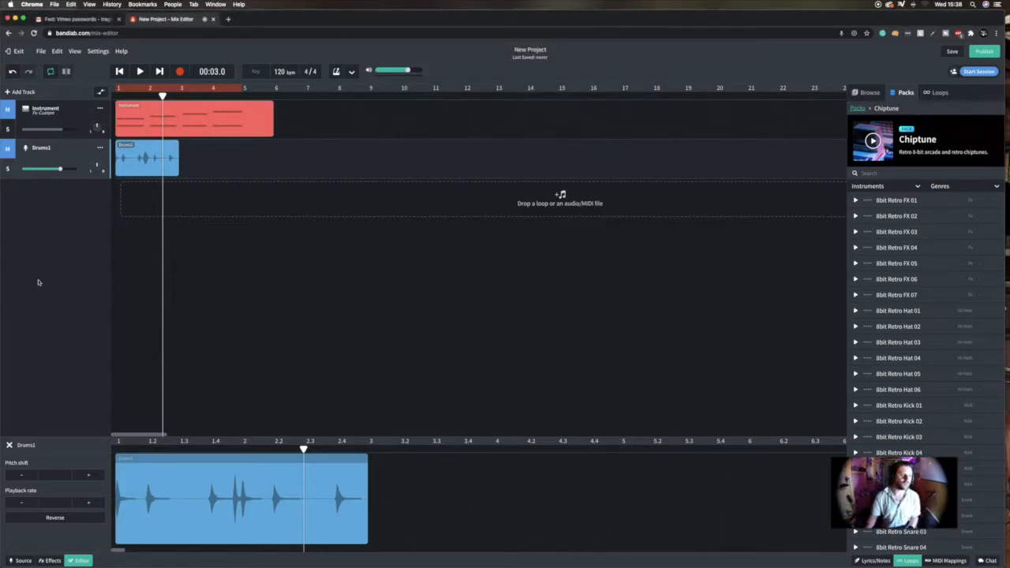
Add a Drum Machine track, open its 808 Kit step sequencer and return the playhead to the start of the project.
left_click(16, 93)
left_click(430, 283)
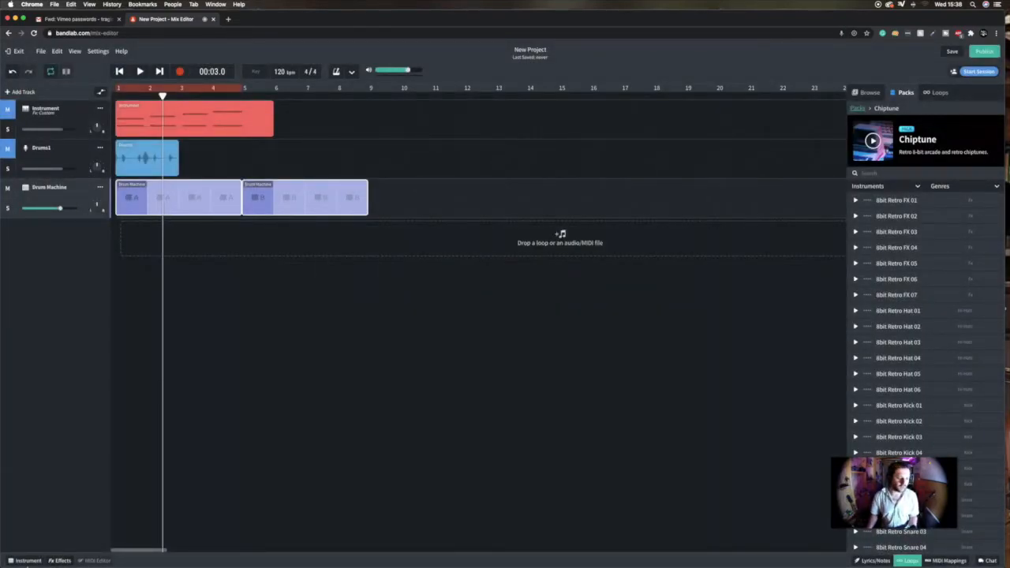
left_click(27, 561)
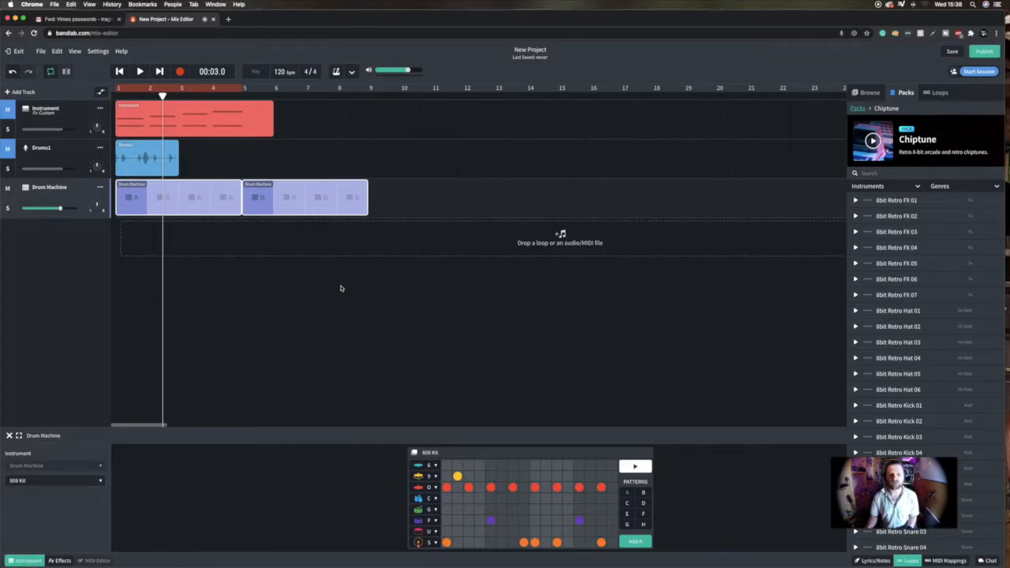
left_click_drag(163, 95, 99, 94)
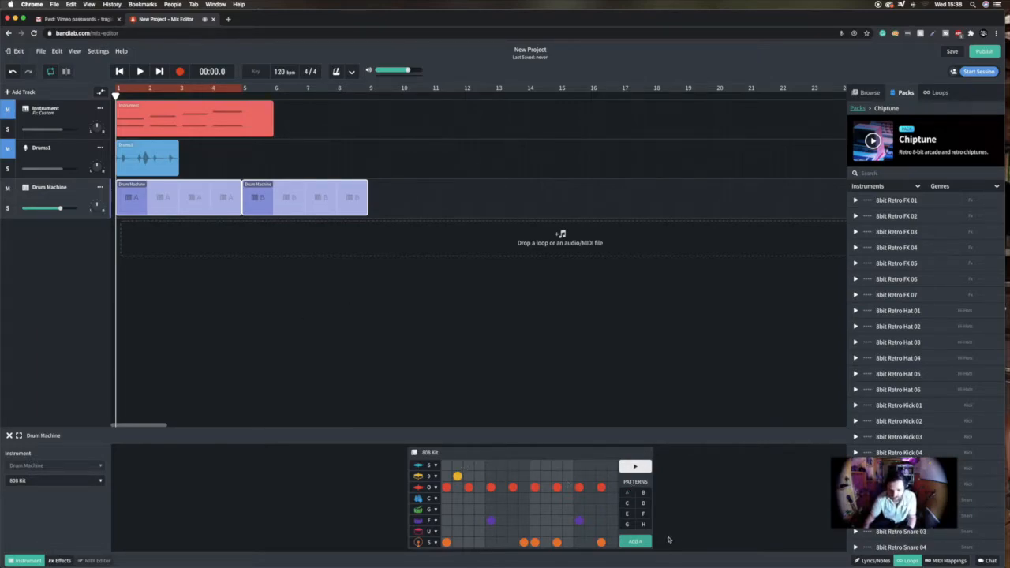
Check pattern B, switch to the empty pattern C and place closed hi-hat hits on all odd-numbered steps.
left_click(643, 494)
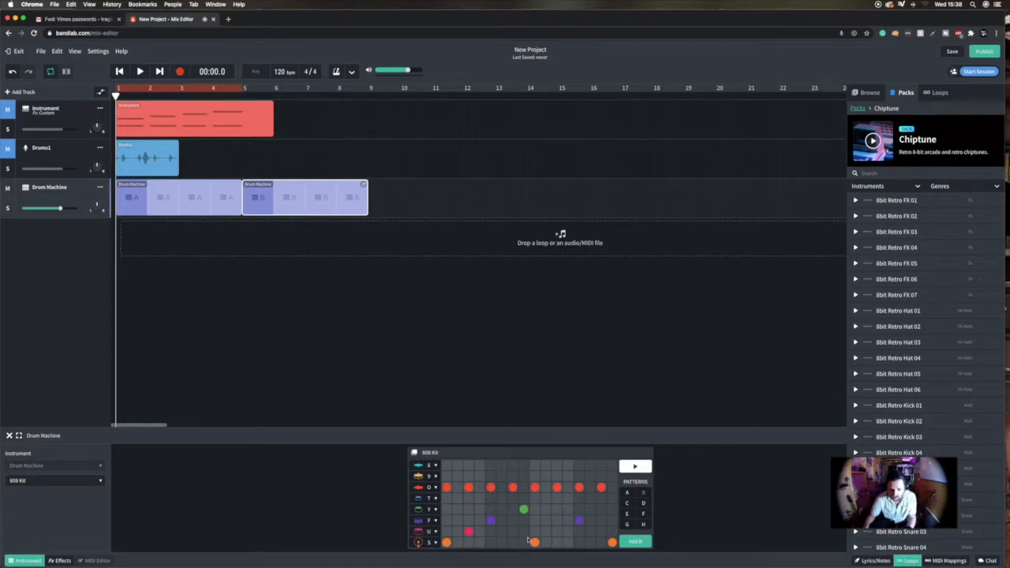
left_click(627, 503)
left_click(447, 488)
left_click(469, 487)
left_click(491, 488)
left_click(513, 488)
left_click(535, 488)
left_click(557, 488)
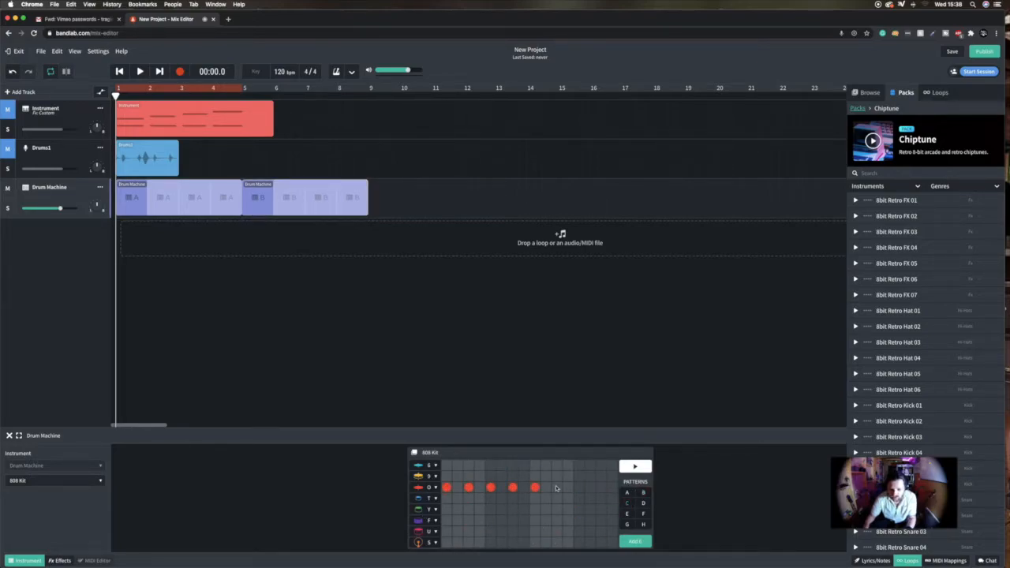
left_click(600, 488)
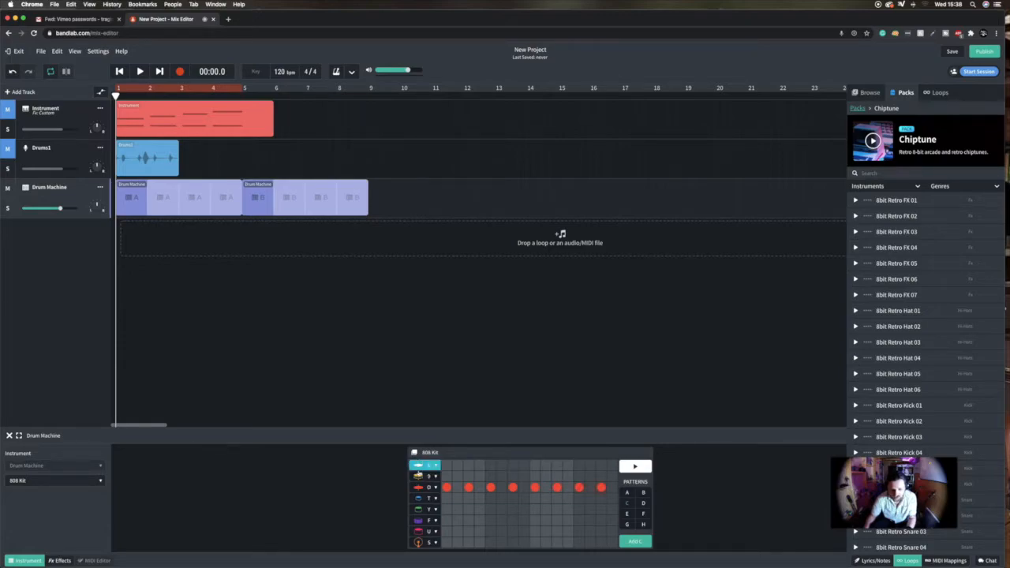
left_click(429, 488)
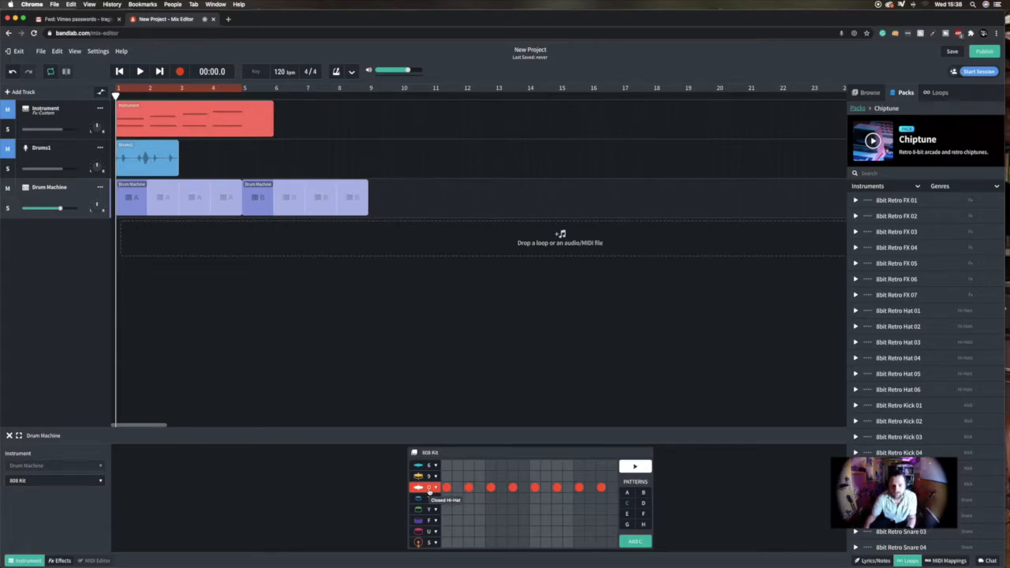
Add kick drum hits to pattern C on steps 1, 2, 5, 8, 9, 13 and 15.
left_click(447, 543)
left_click(458, 543)
left_click(491, 543)
left_click(524, 543)
left_click(535, 543)
left_click(580, 543)
left_click(602, 543)
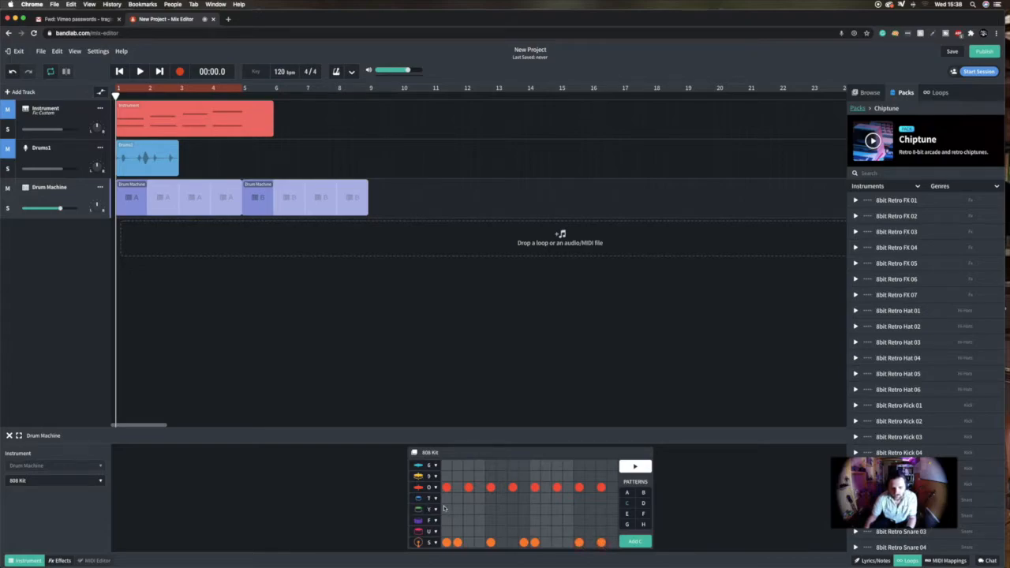
Replace the High Tom row of the drum machine with Electric Snare and audition the sound.
left_click(417, 499)
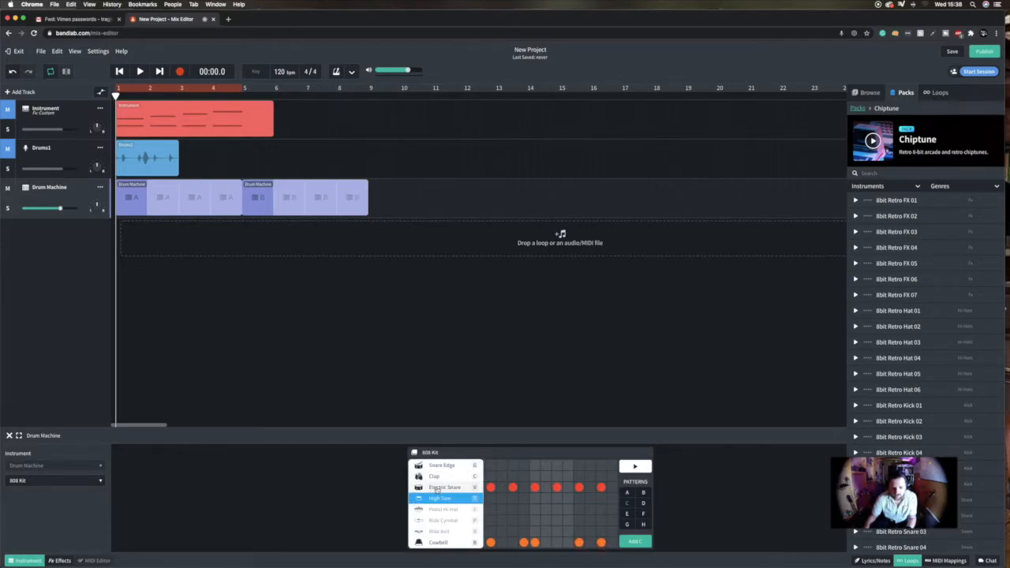
left_click(419, 499)
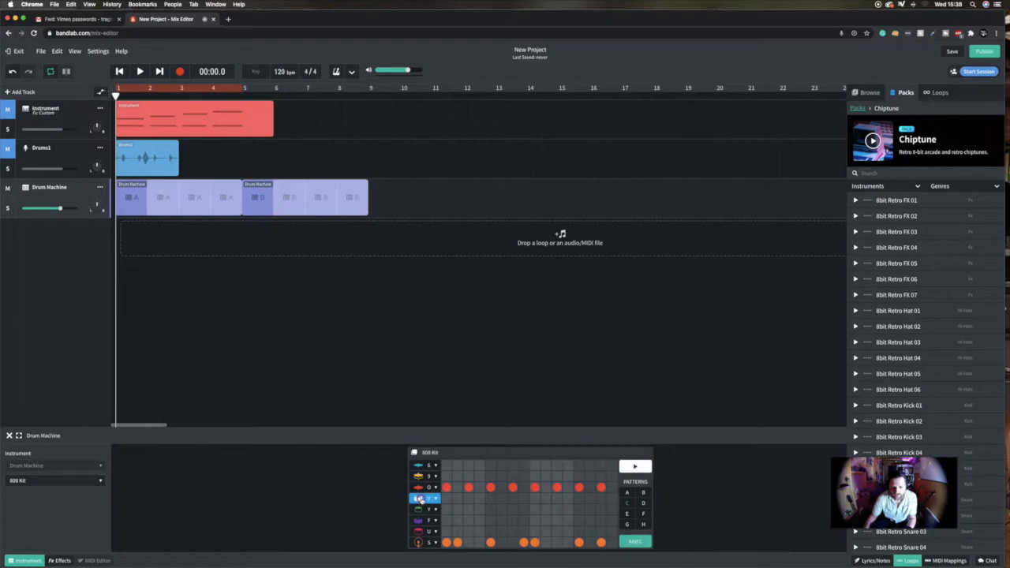
left_click(421, 502)
left_click(426, 505)
Place snare hits on steps 3, 7, 11 and 15 of pattern C and preview the whole pattern.
left_click(425, 521)
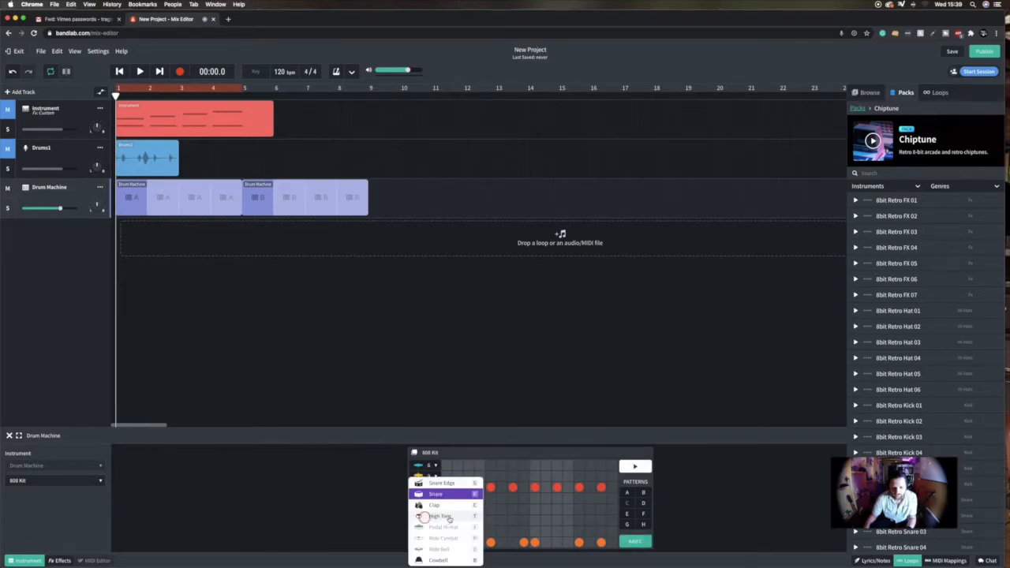
left_click(518, 519)
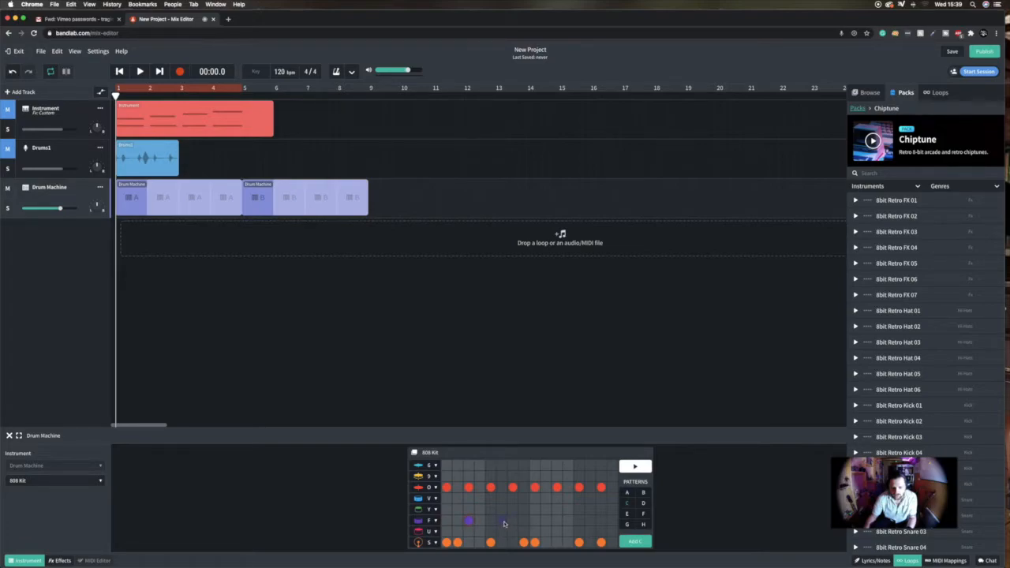
left_click(513, 520)
left_click(558, 522)
left_click(601, 522)
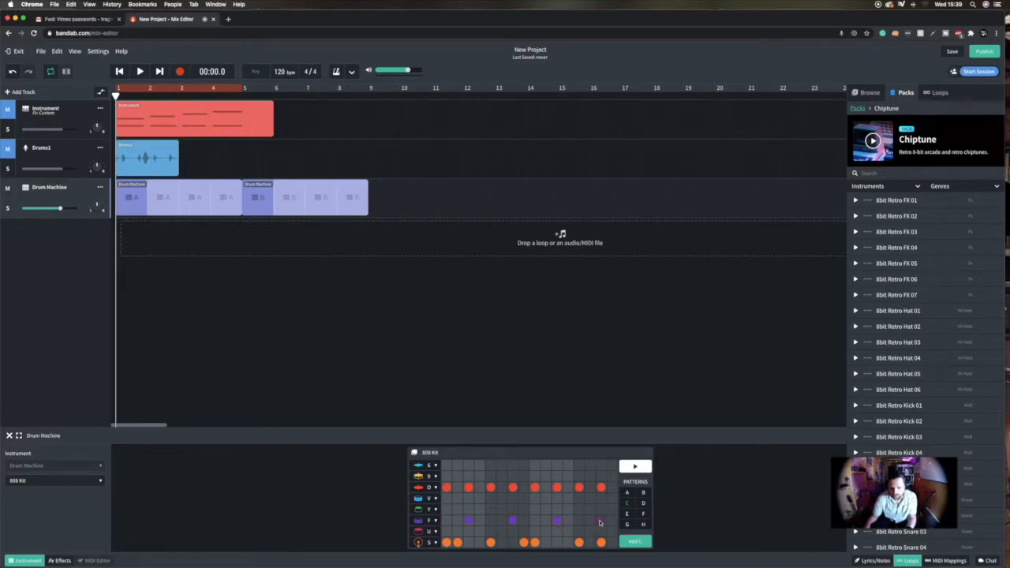
left_click(636, 467)
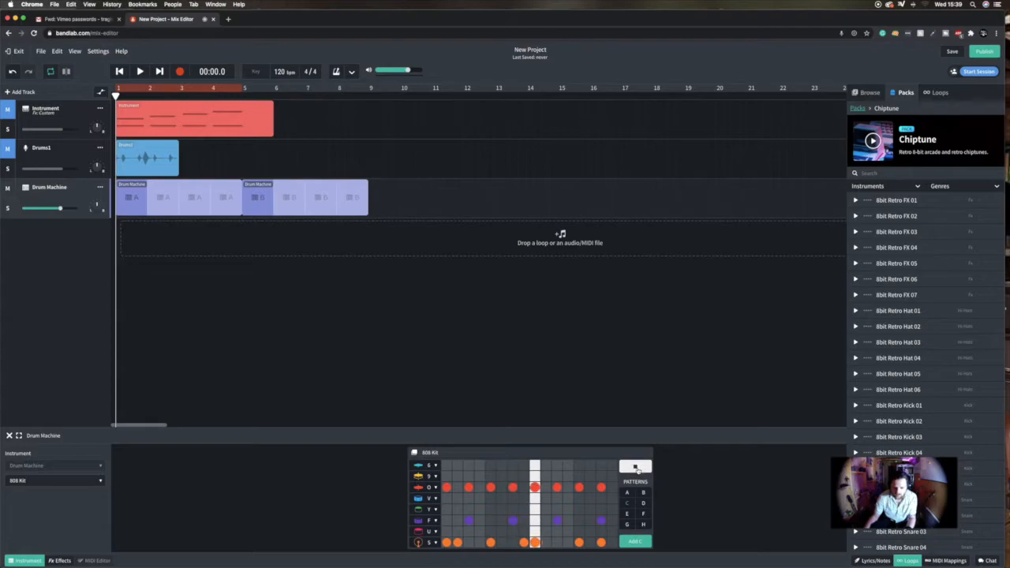
left_click(636, 468)
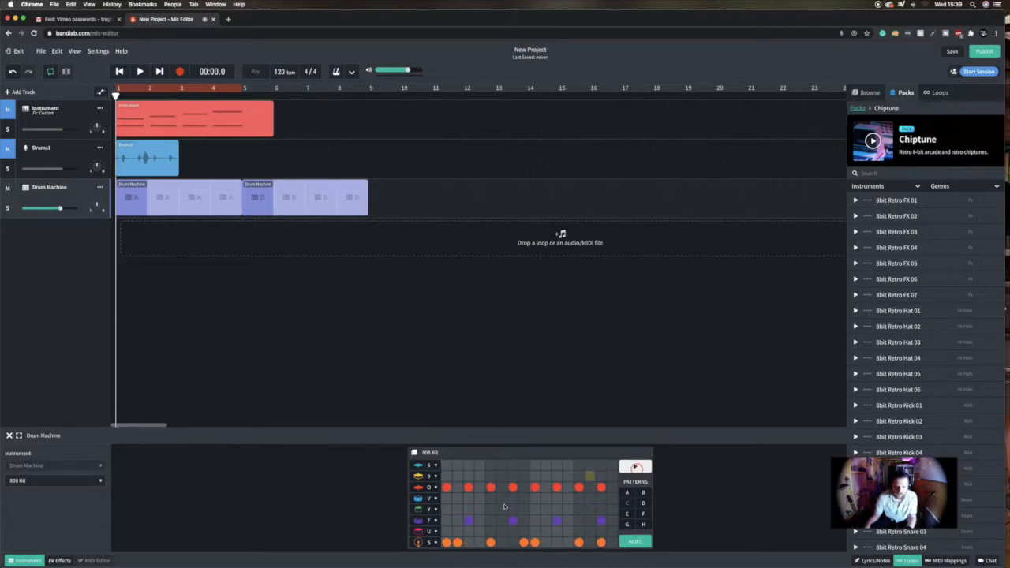
Change the drum machine's sound to the Fat 90's Kit and preview pattern C with it.
left_click(29, 482)
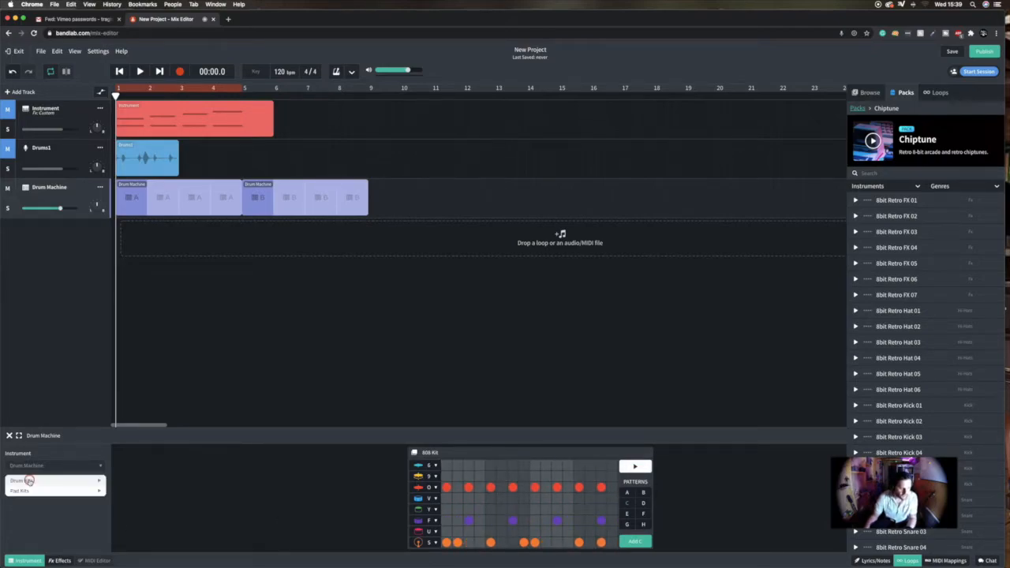
mouse_move(48, 481)
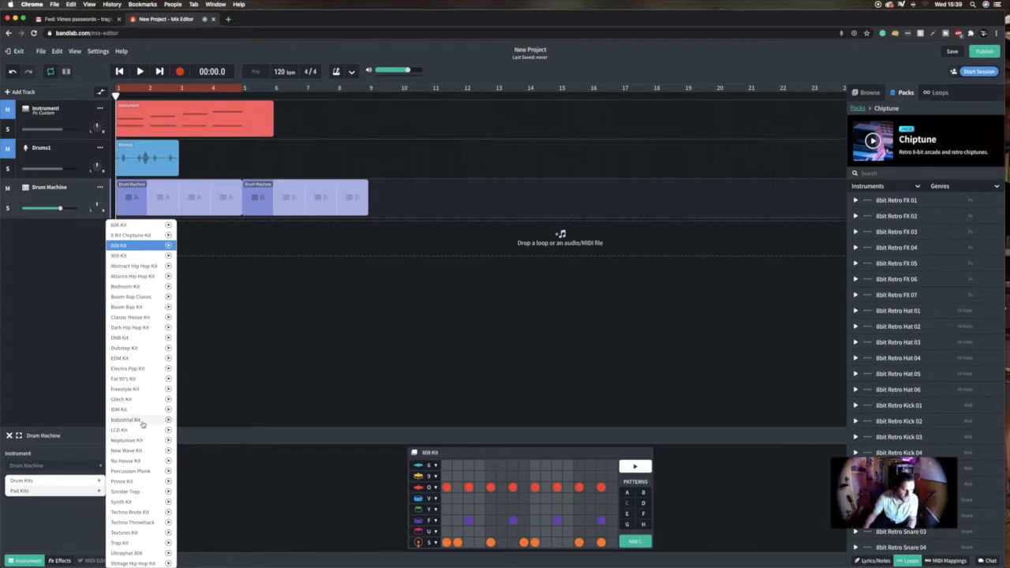
left_click(131, 380)
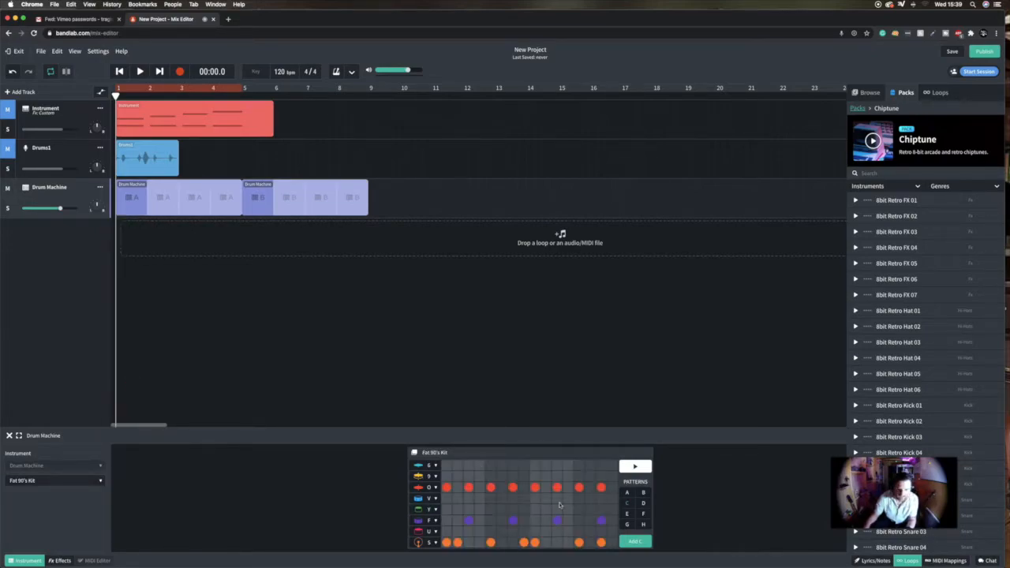
left_click(636, 467)
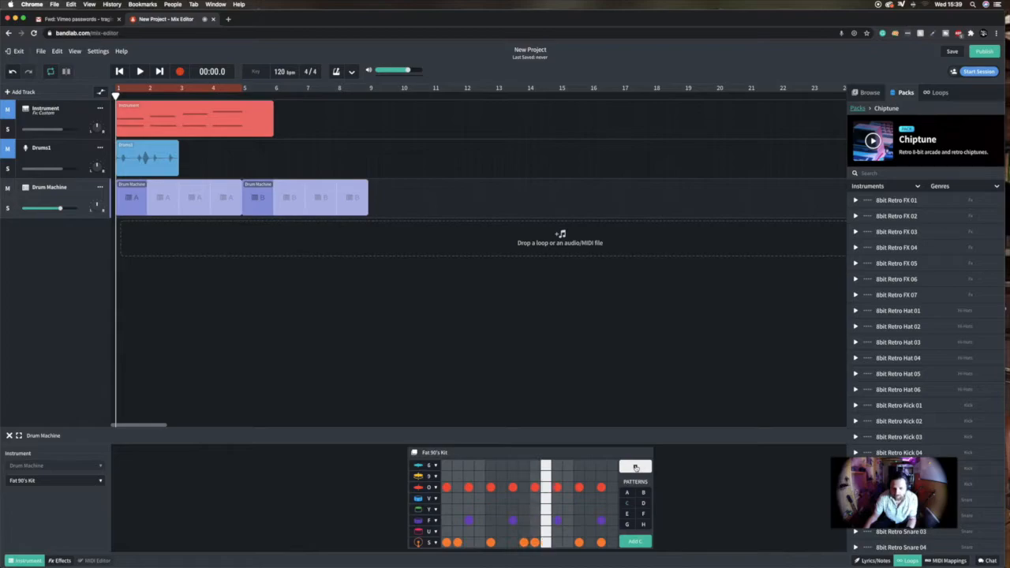
left_click(636, 467)
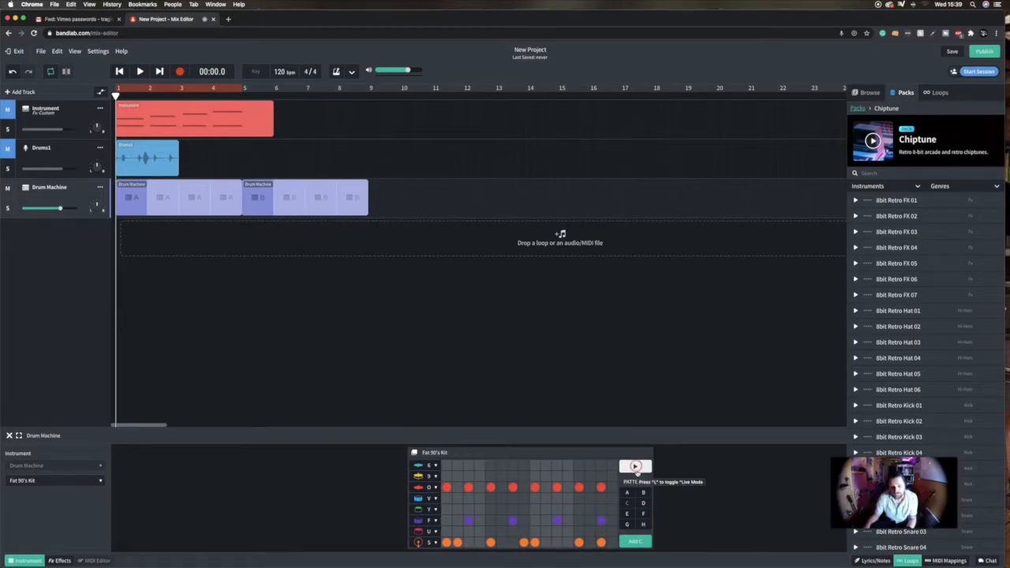
Add pattern C to the Drum Machine track at bar 9 and loop the region out to bar 14.
left_click_drag(116, 91, 368, 94)
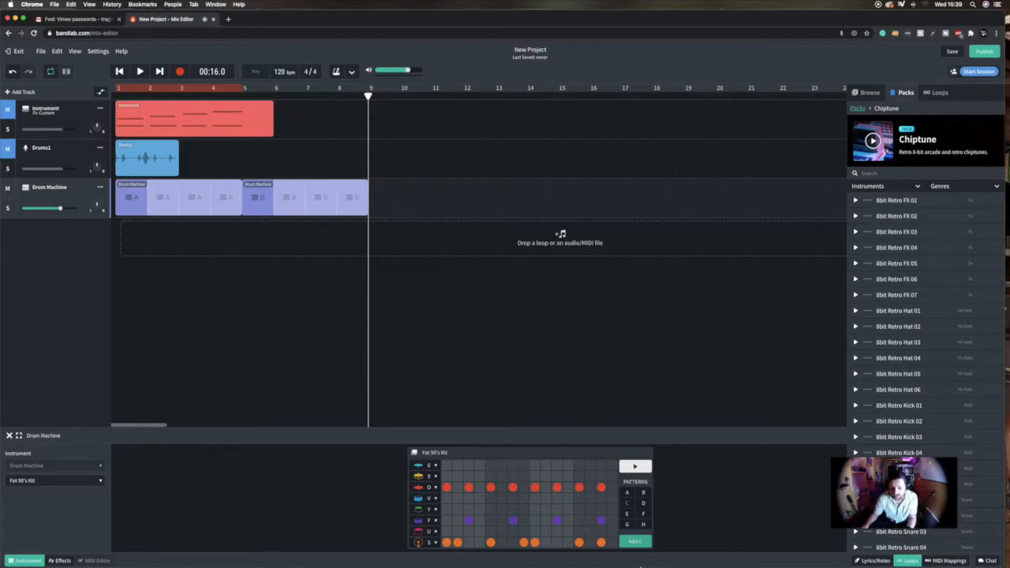
left_click(635, 541)
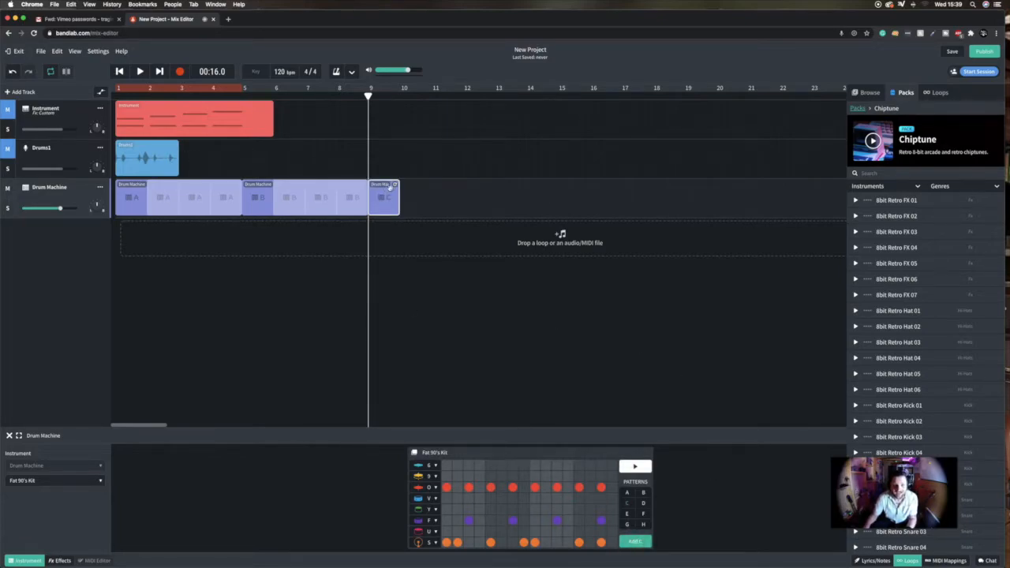
left_click_drag(395, 184, 522, 188)
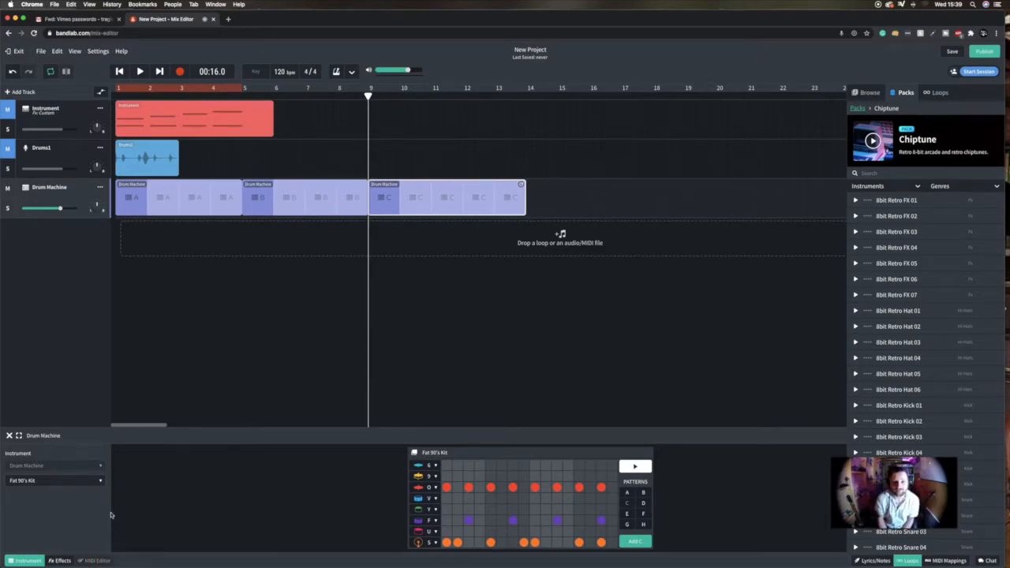
Open the Instrument region in the MIDI editor, select its notes and look over the note-editing options.
left_click(146, 109)
left_click(96, 561)
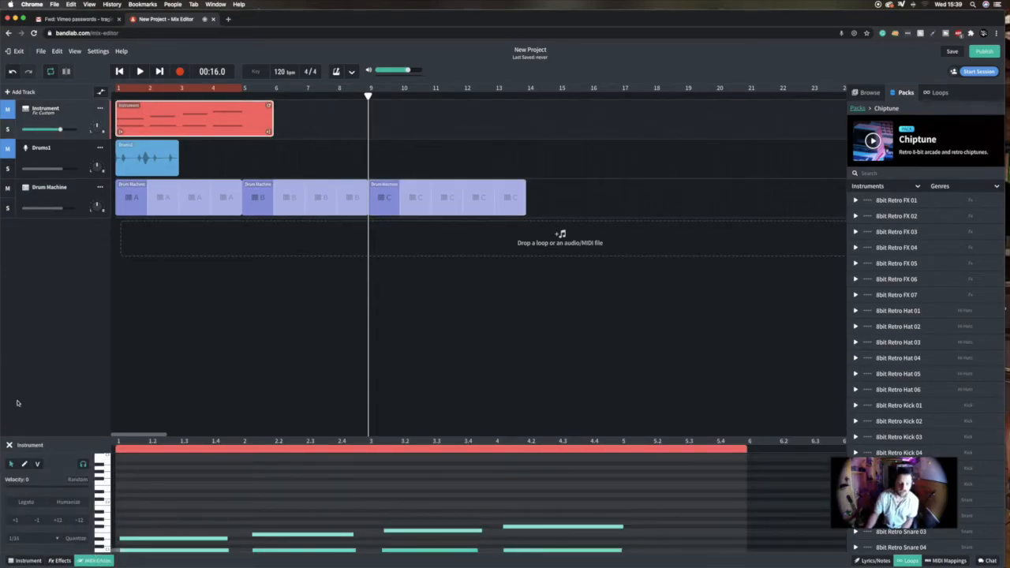
left_click_drag(167, 515, 266, 550)
left_click_drag(395, 566, 561, 510)
scroll(208, 504, "up", 2)
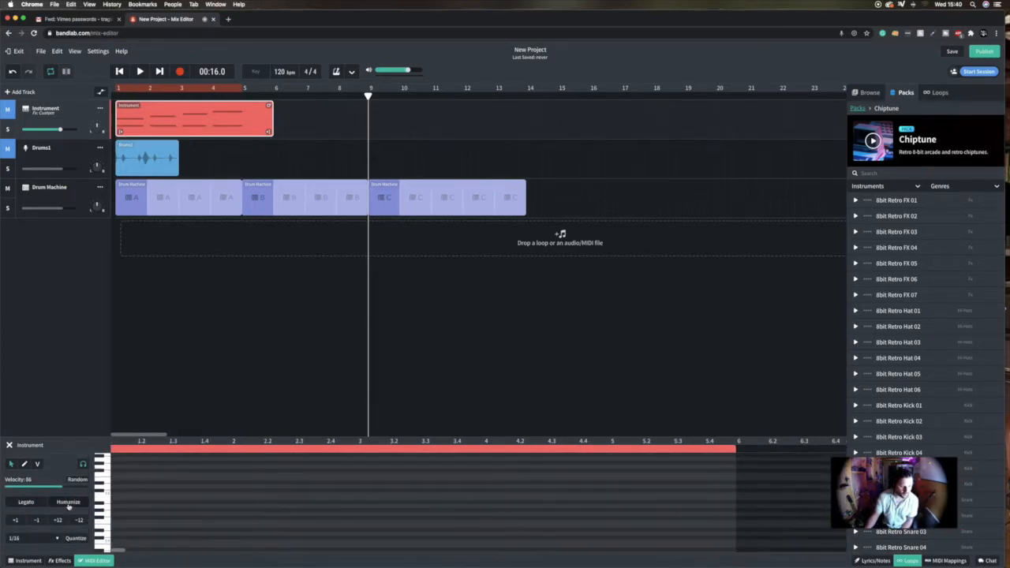
scroll(159, 502, "down", 2)
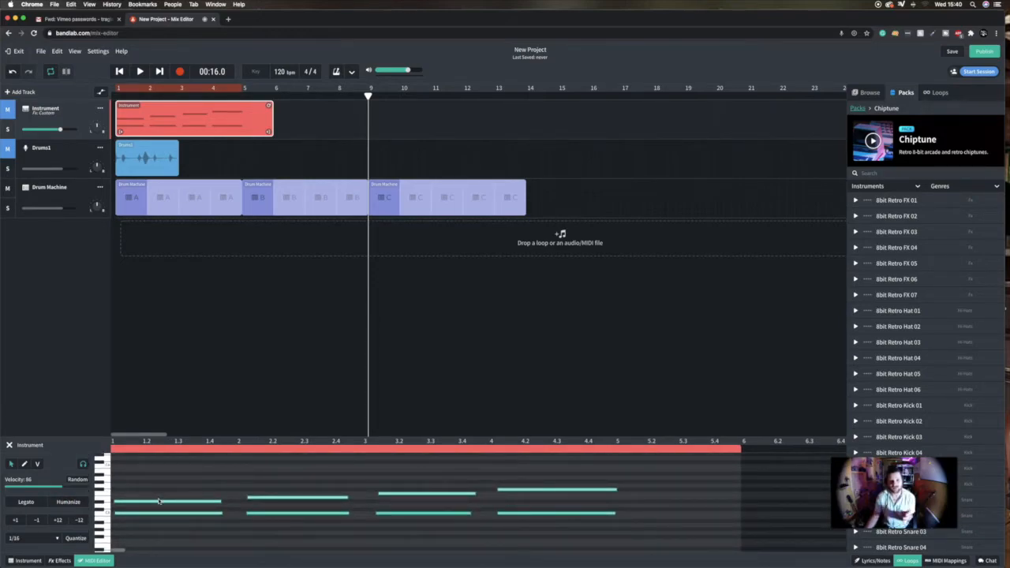
scroll(159, 502, "up", 1)
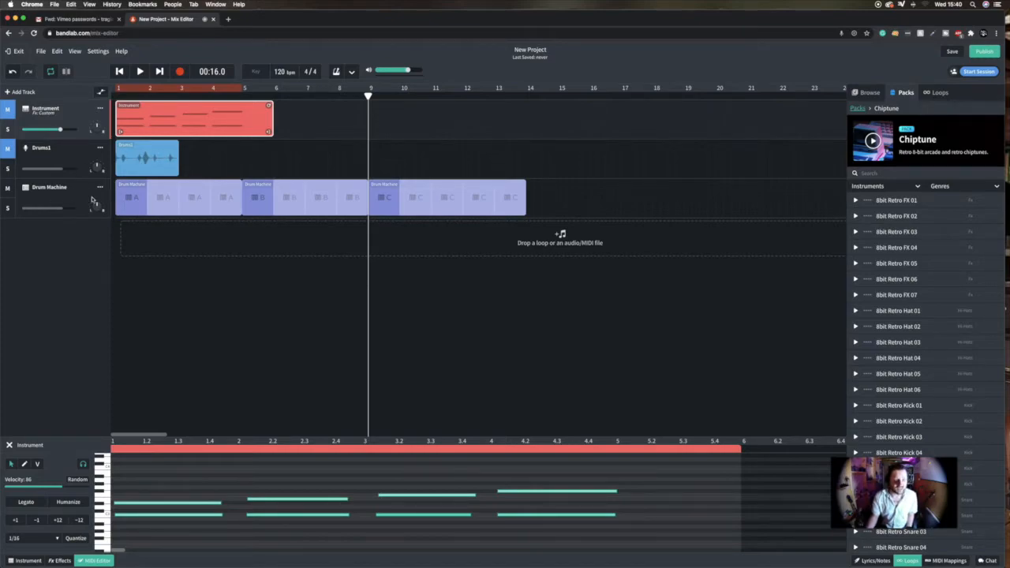
Mute the Drum Machine track and add a new Guitar track.
left_click(45, 197)
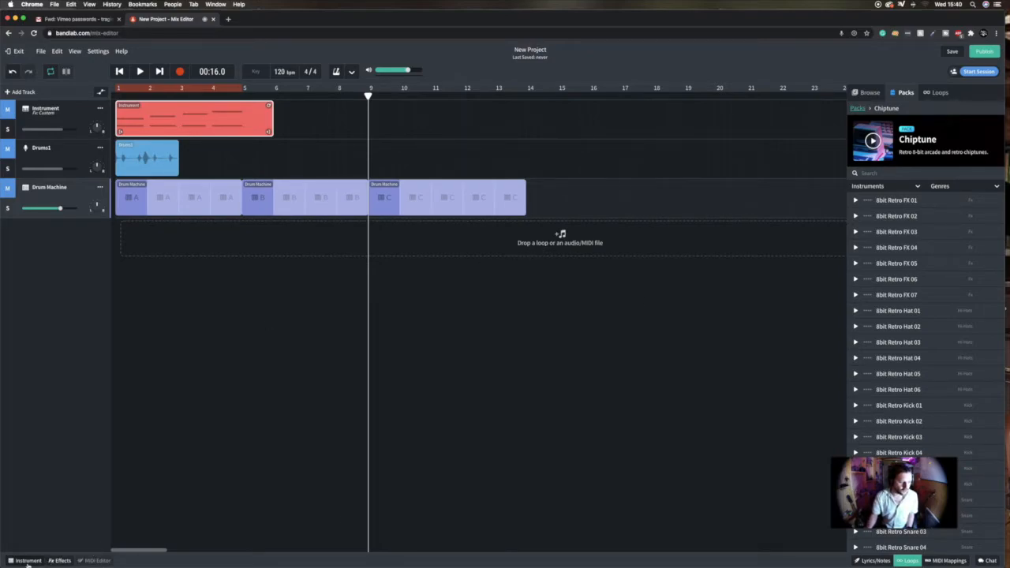
left_click(22, 93)
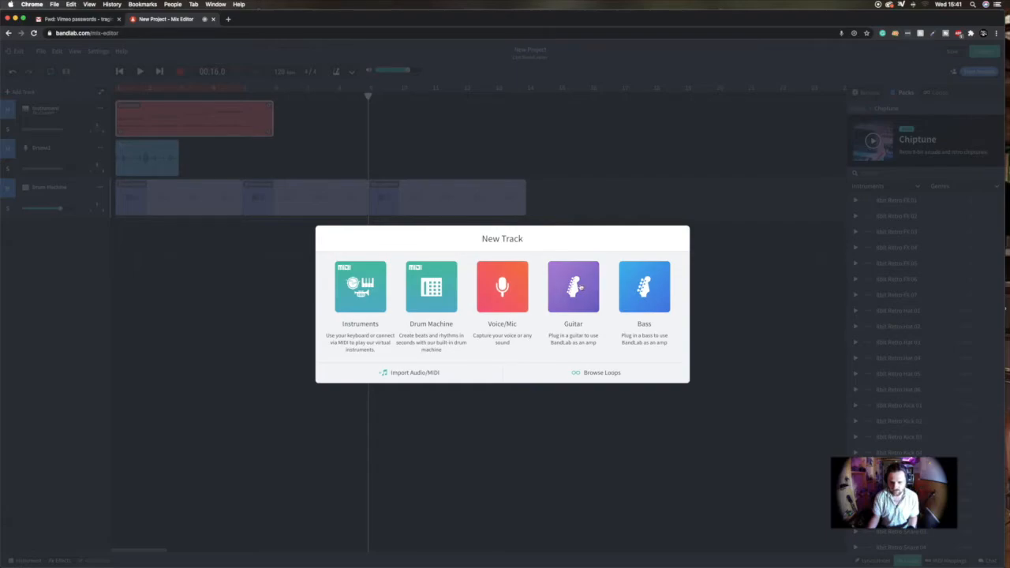
left_click(581, 286)
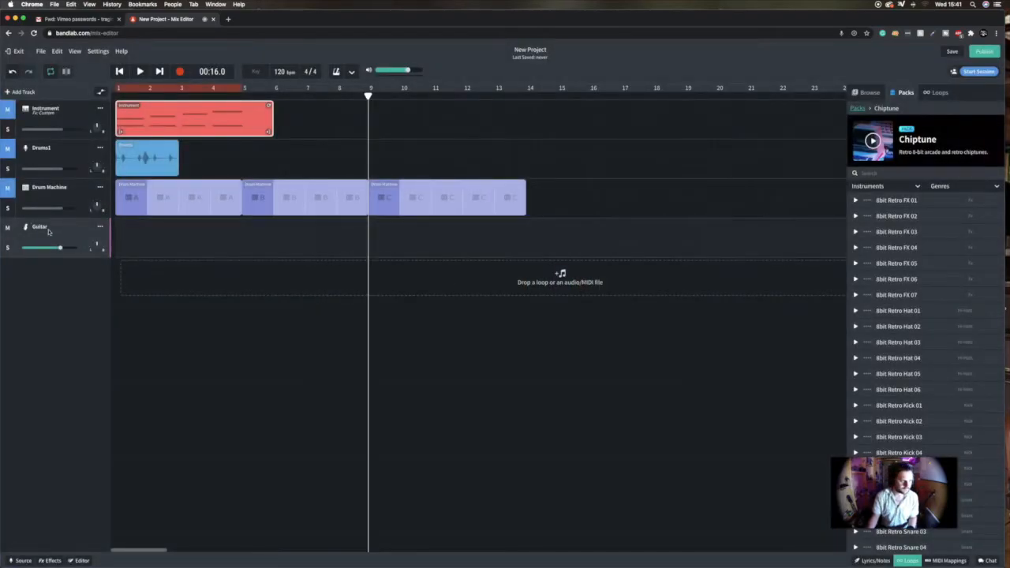
Show the Guitar track's input source settings and open its tuner.
left_click(24, 560)
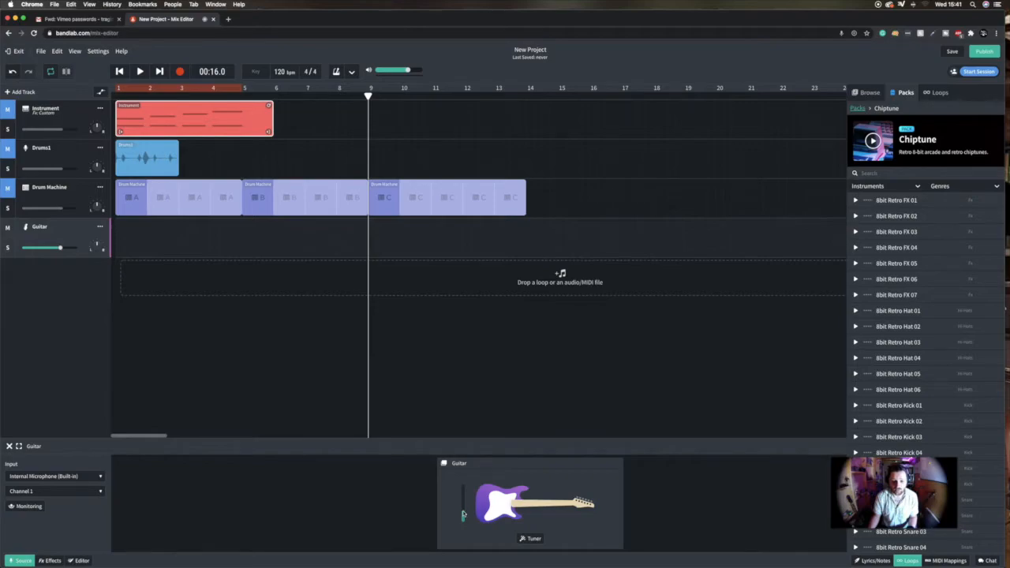
left_click(531, 539)
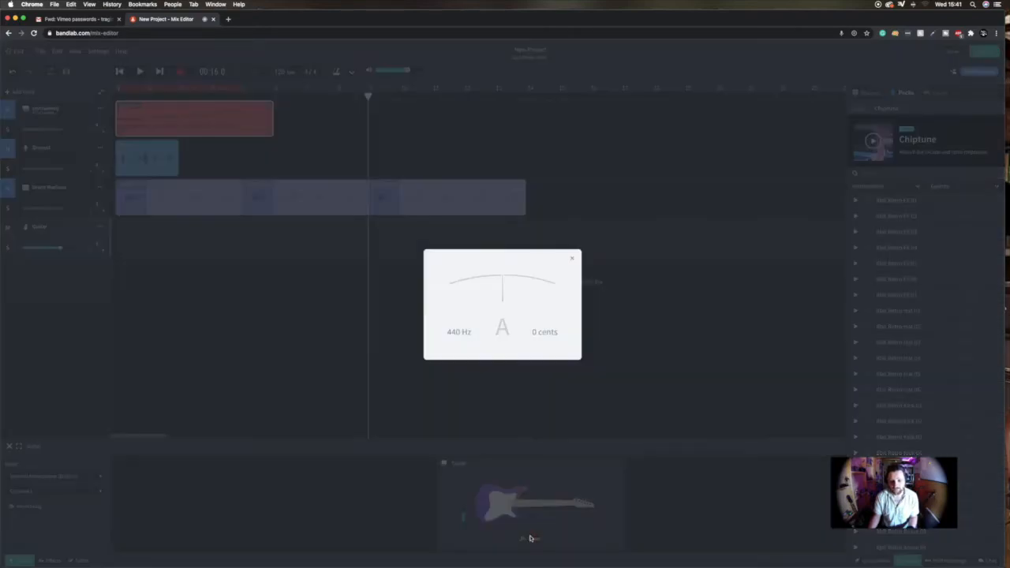
Close the tuner and record a take on the Guitar track from the start of the project.
left_click(572, 258)
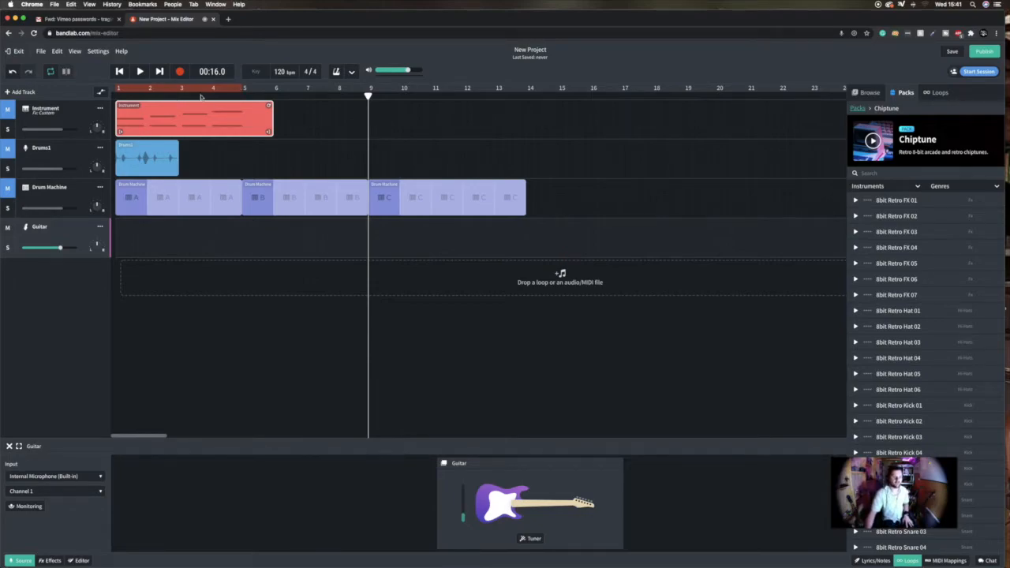
left_click_drag(200, 94, 90, 92)
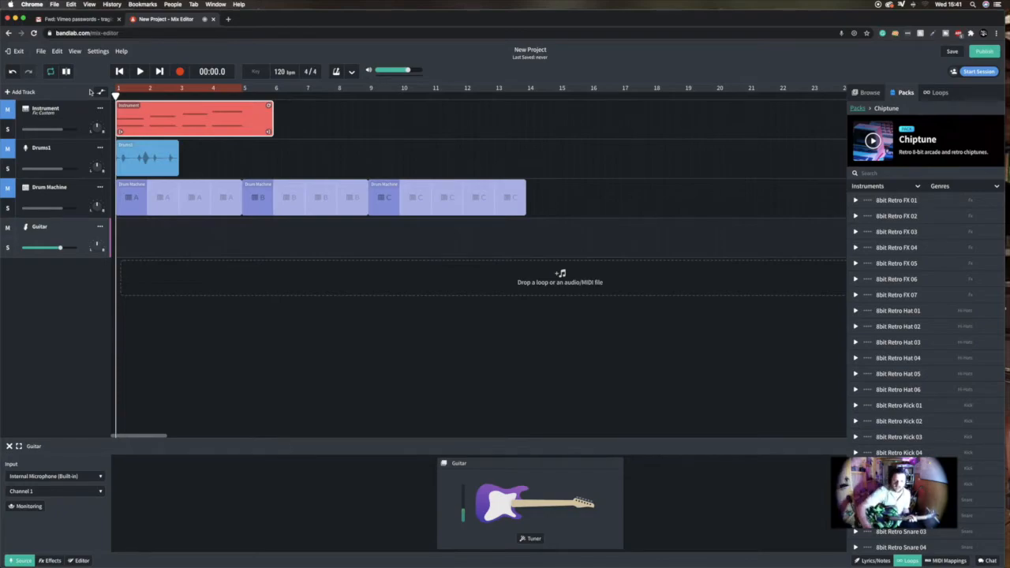
left_click(181, 72)
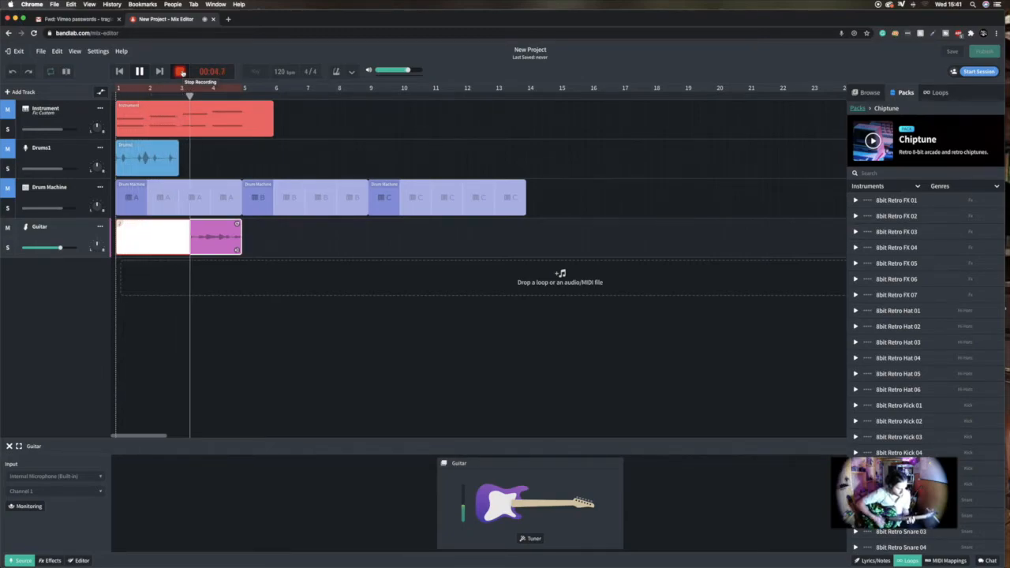
left_click(181, 72)
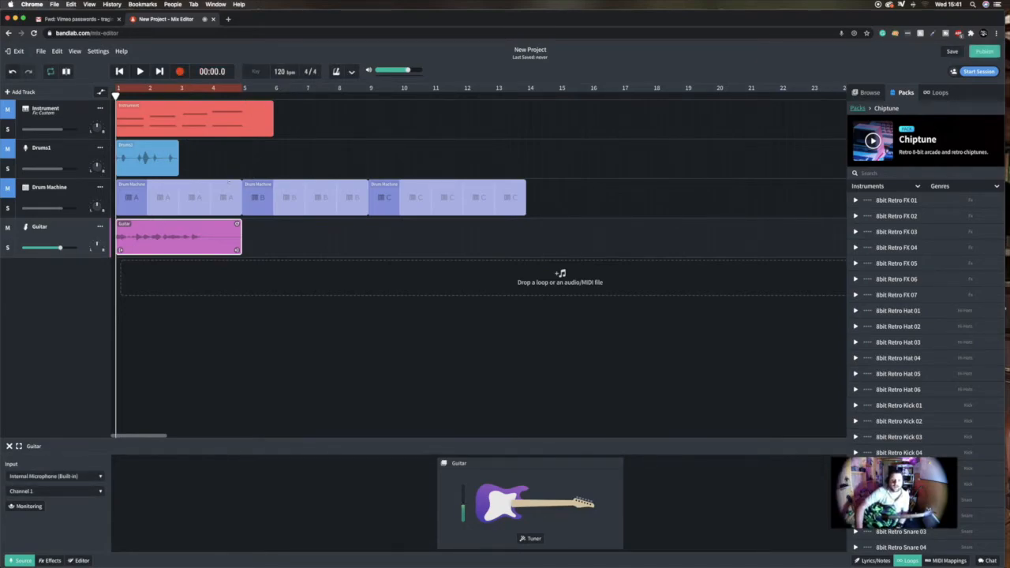
Trim the end of the recorded Guitar region back to just before bar 4 and play it back.
left_click_drag(239, 251, 200, 257)
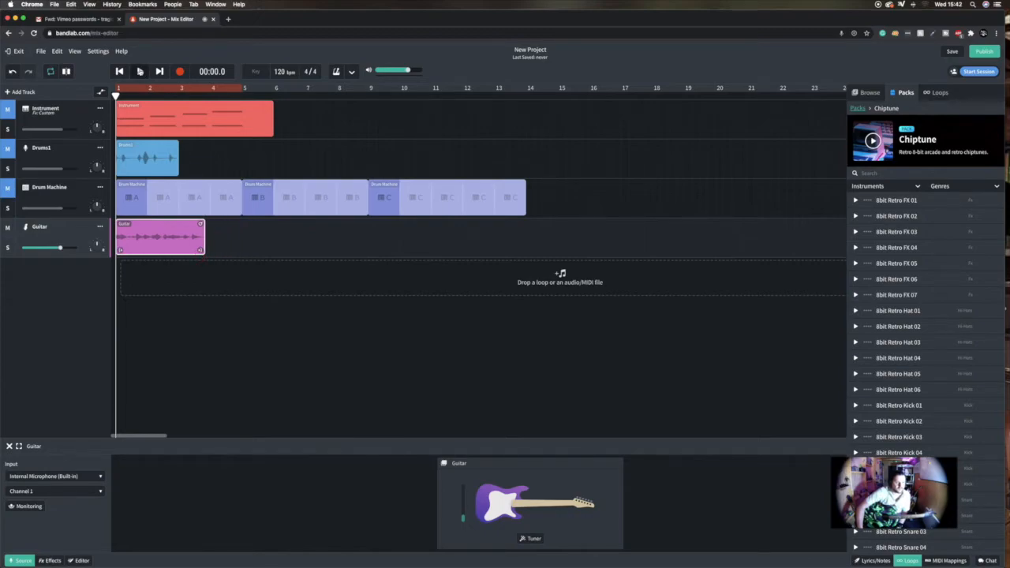
left_click(140, 72)
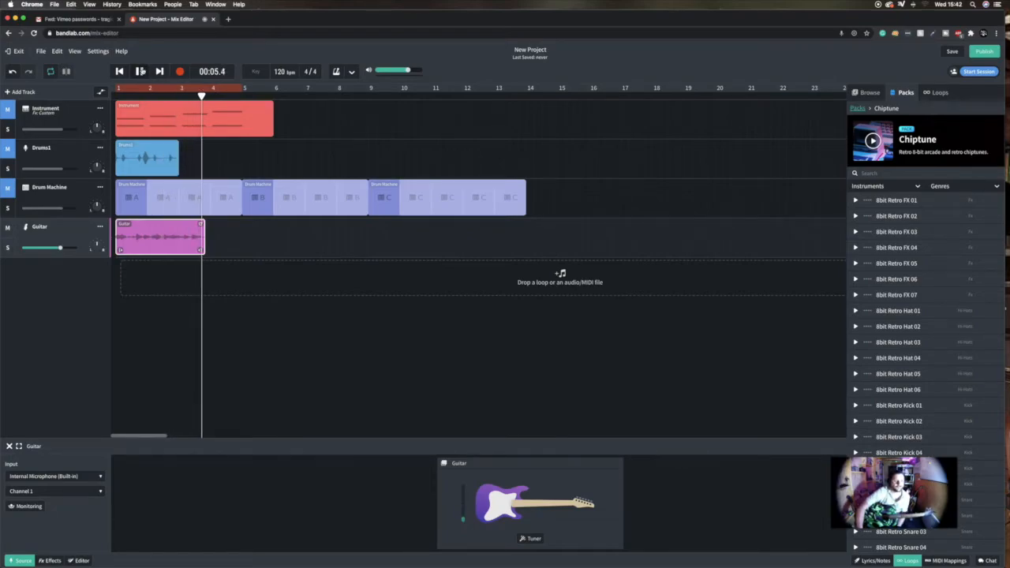
left_click(139, 72)
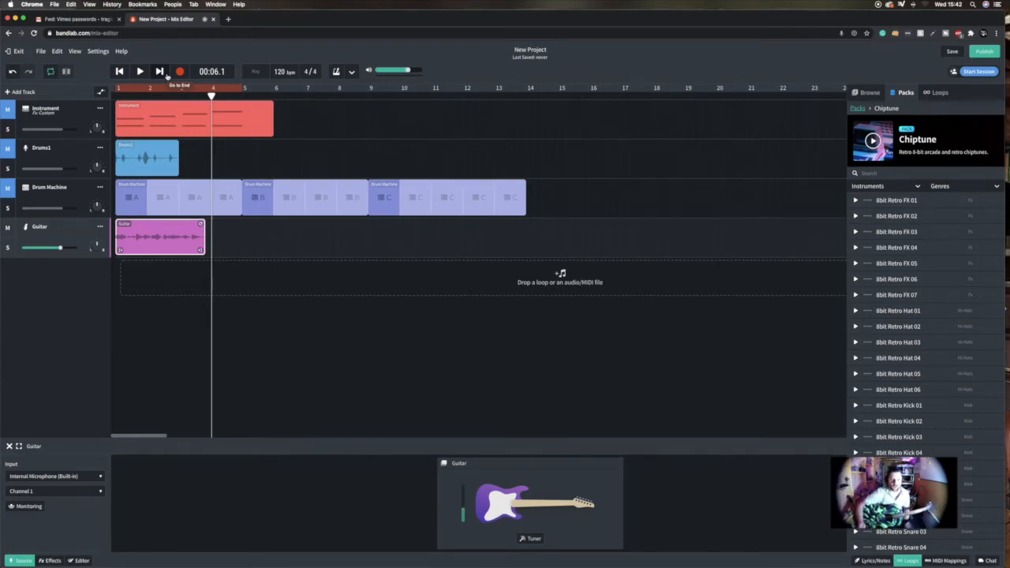
Apply the Psych Lead effects preset to the Guitar track and play it back from the start.
left_click(49, 561)
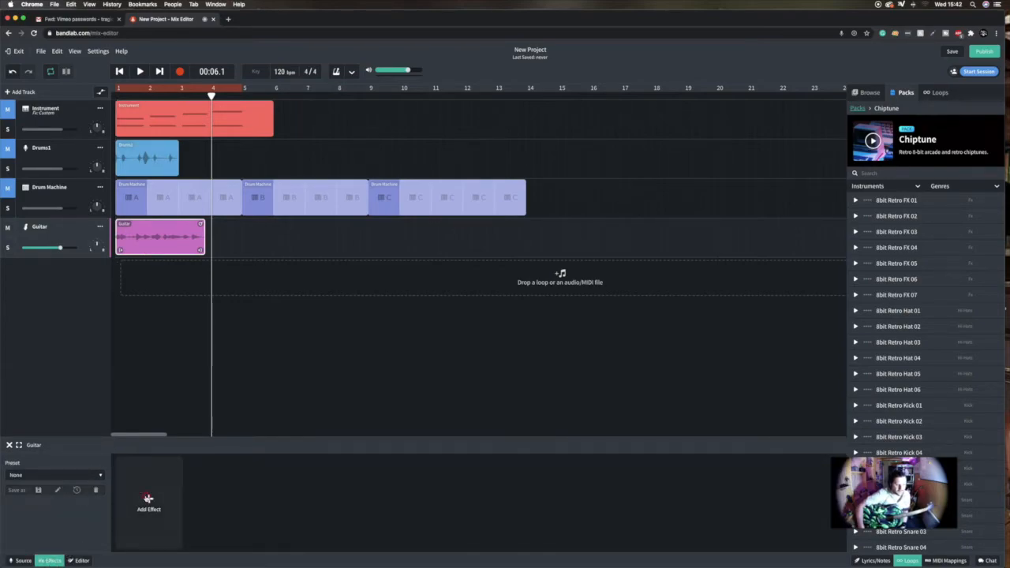
left_click(147, 499)
left_click(79, 476)
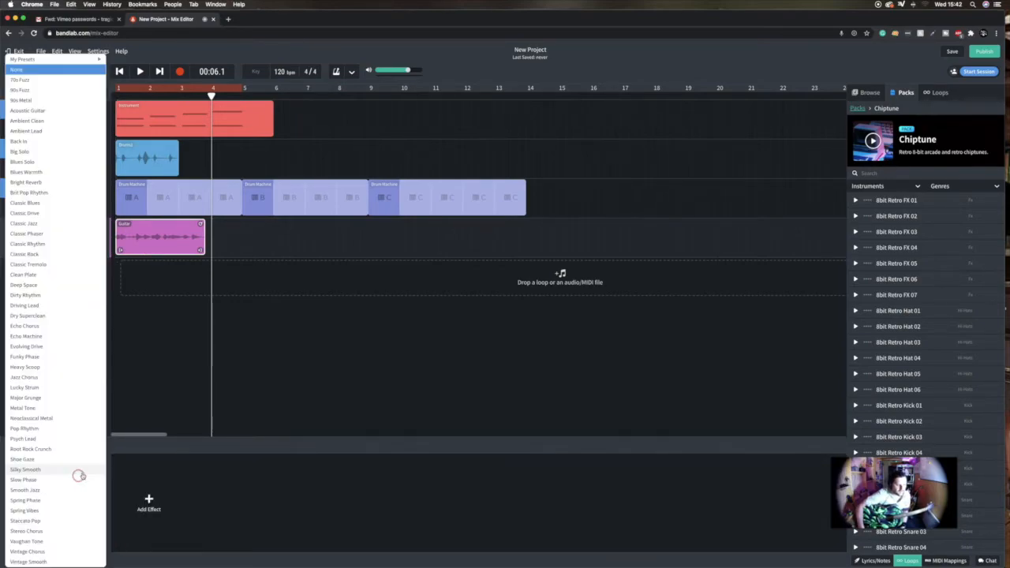
left_click(31, 439)
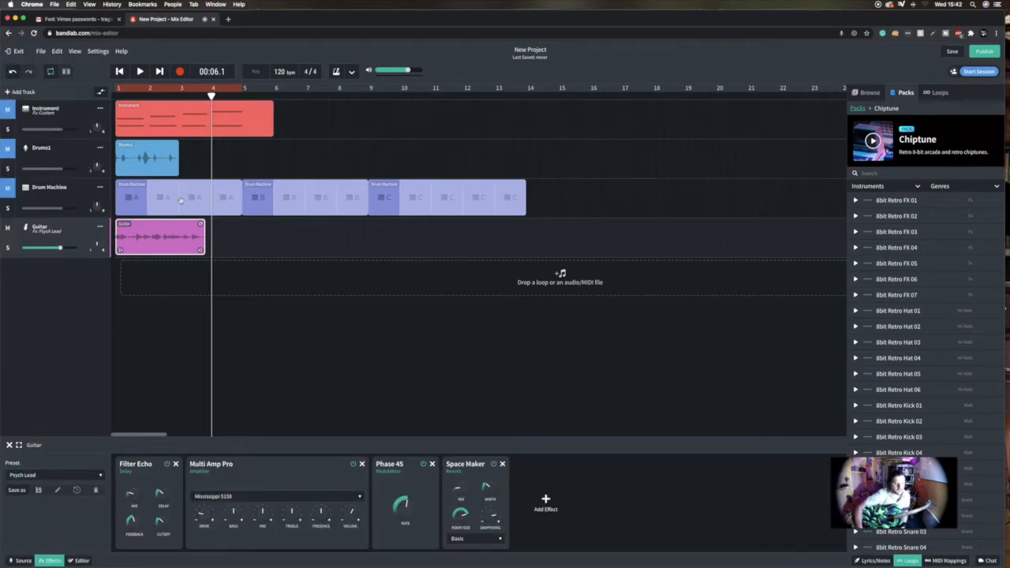
left_click(119, 71)
left_click(139, 71)
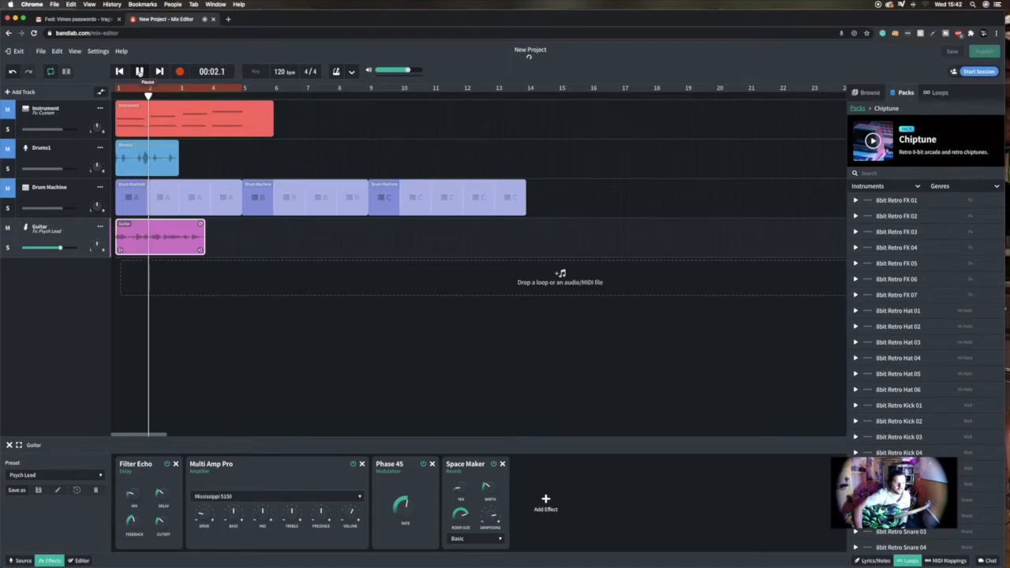
left_click(139, 71)
Unmute the Drum Machine, Drums1 and Instrument tracks and play the full mix from the start.
left_click(8, 187)
left_click(8, 148)
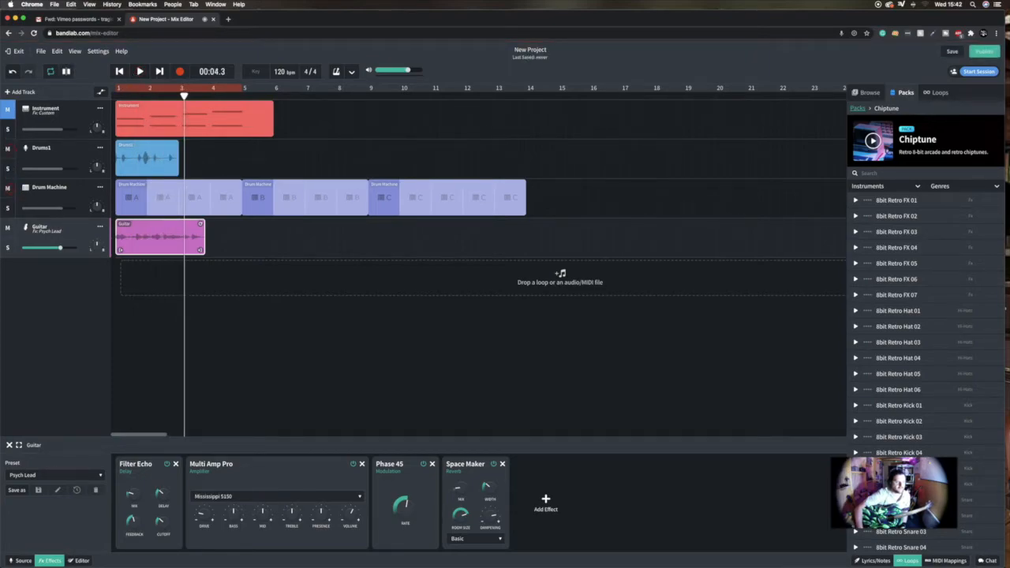
left_click(8, 108)
left_click(119, 71)
left_click(140, 71)
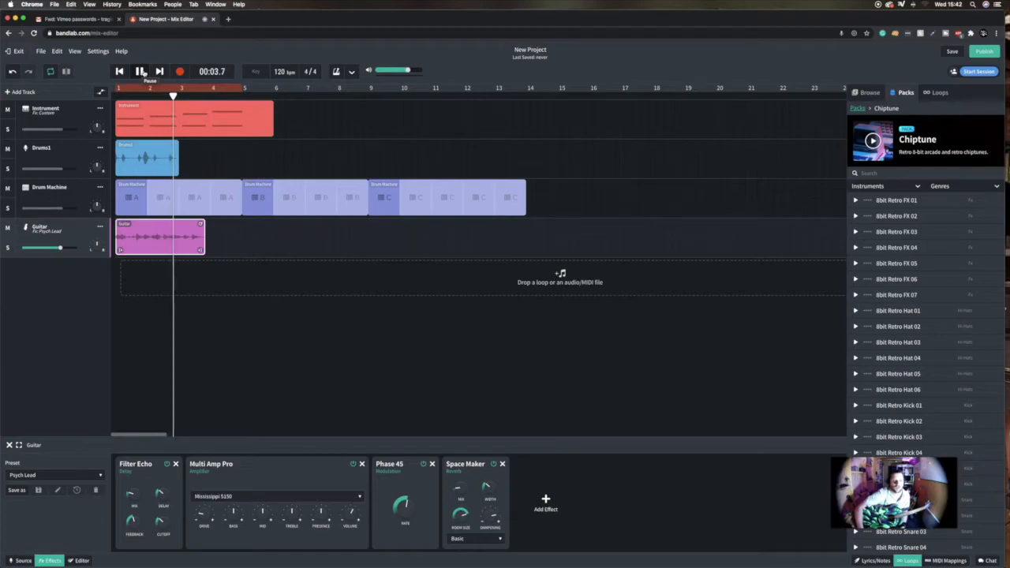
left_click(141, 71)
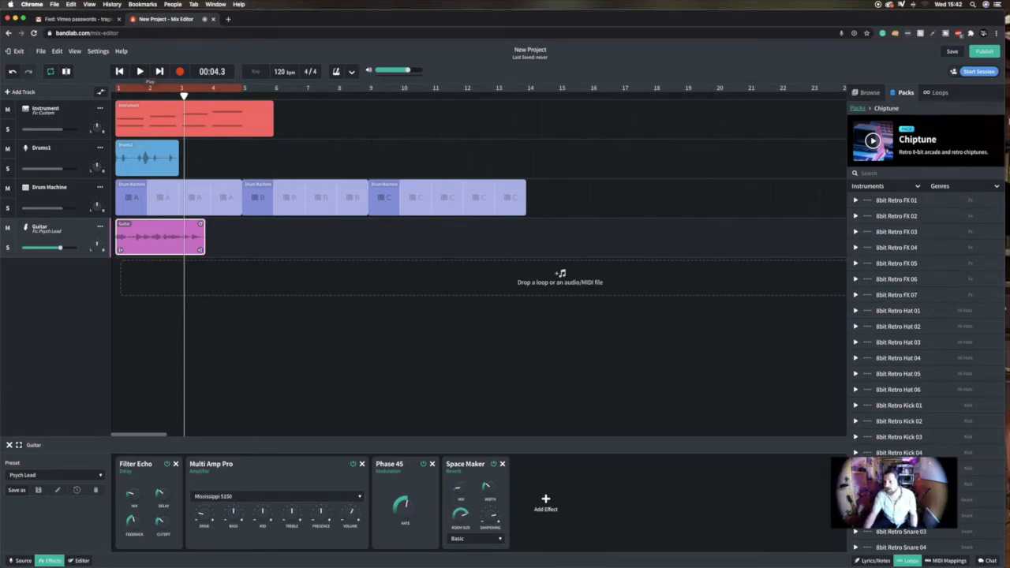
Hide the loop library and look over the collaboration chat and the project's publishing options.
left_click(910, 561)
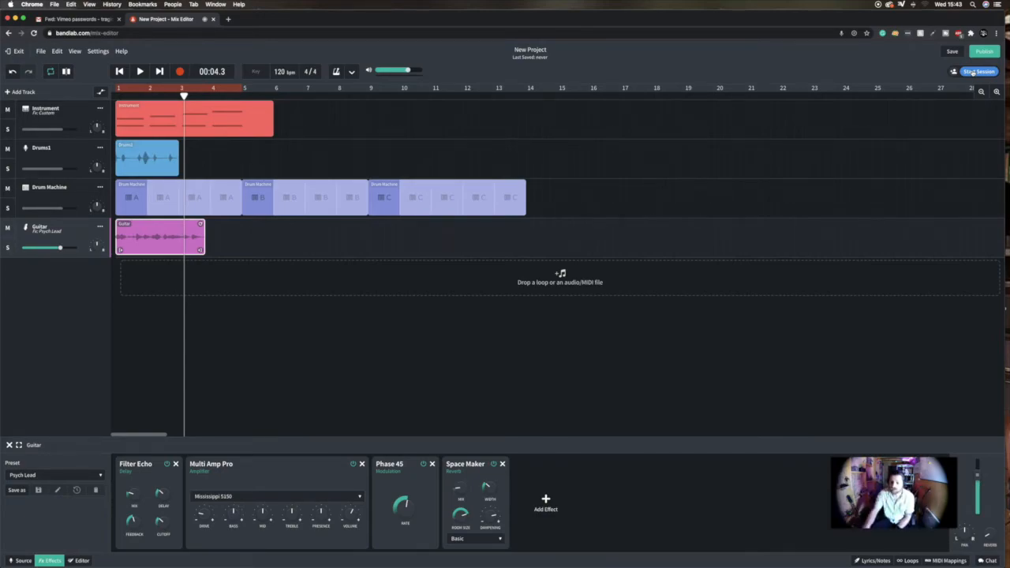
left_click(987, 560)
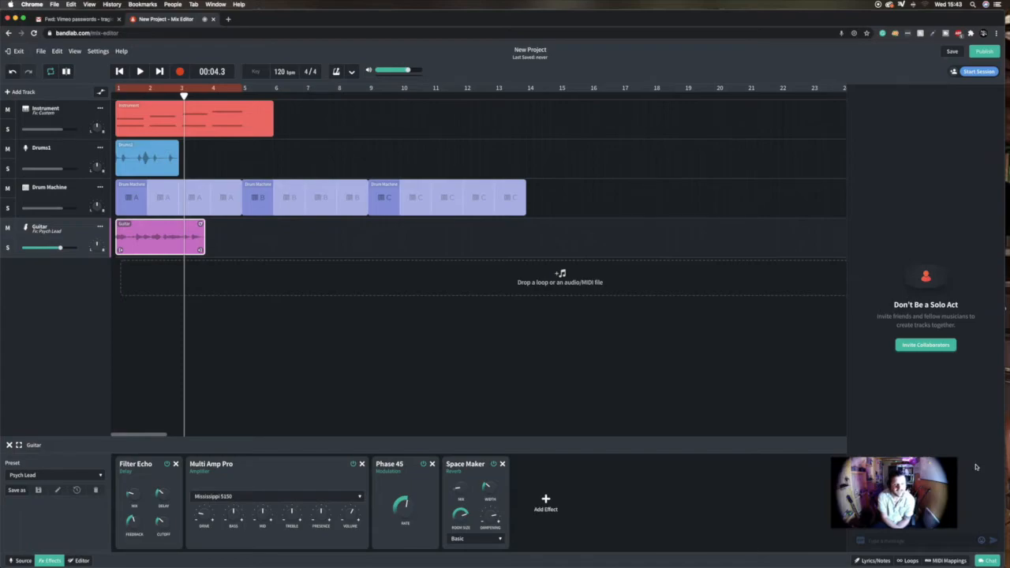
left_click(783, 168)
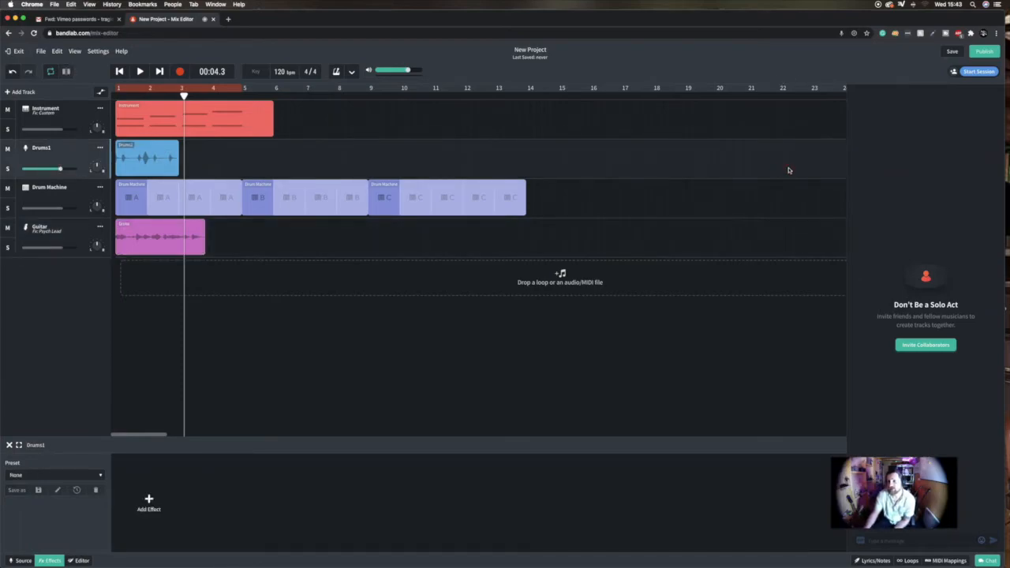
left_click(988, 560)
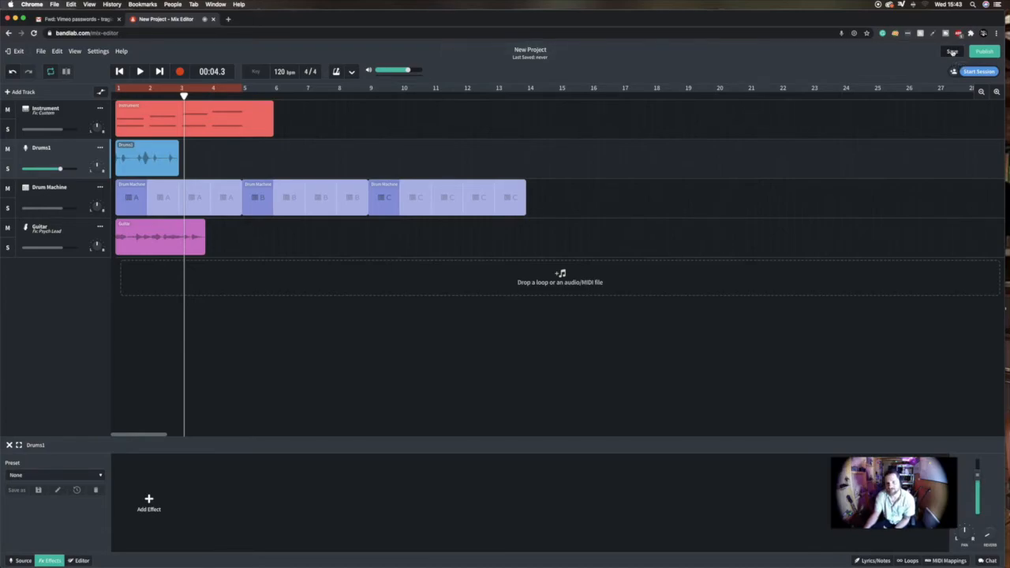
left_click(985, 52)
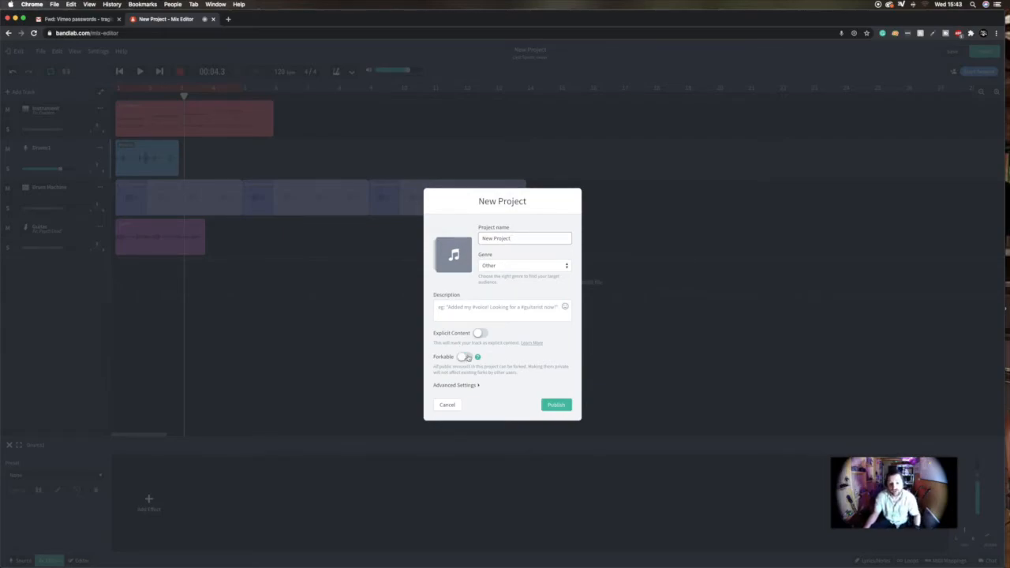
left_click(447, 405)
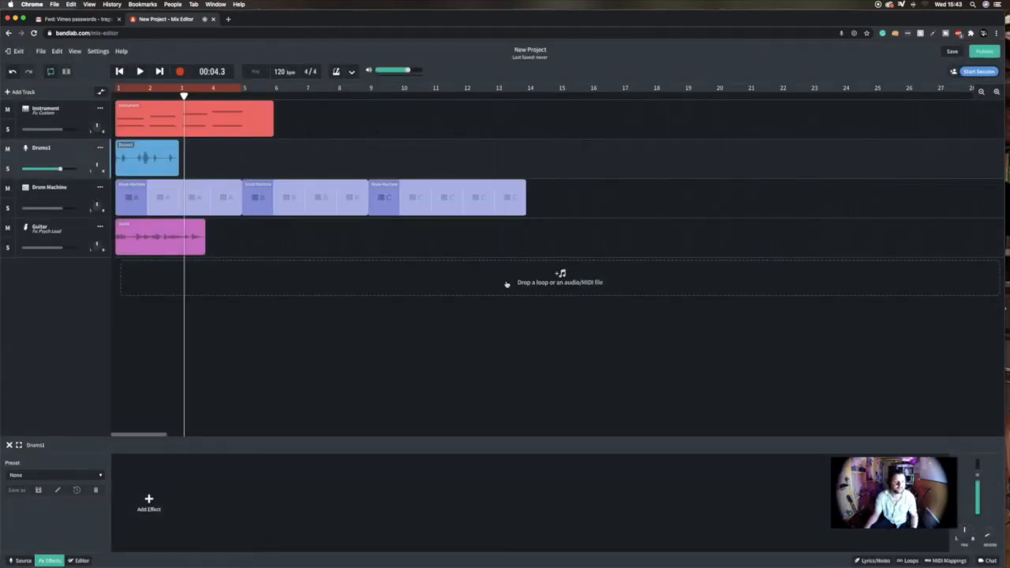
Look over the project's download, settings, view and edit options.
left_click(39, 50)
mouse_move(61, 66)
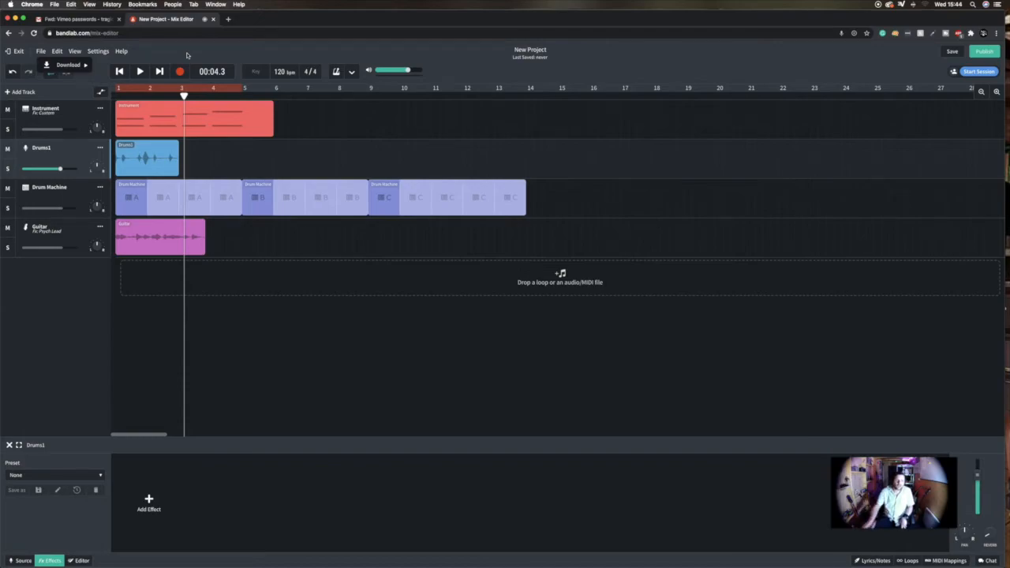
left_click(90, 53)
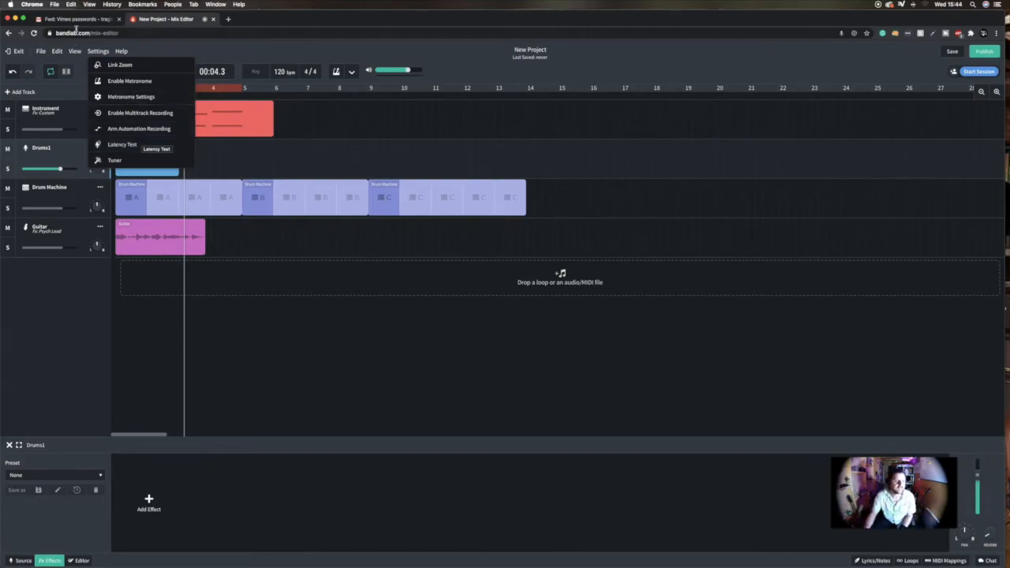
left_click(74, 52)
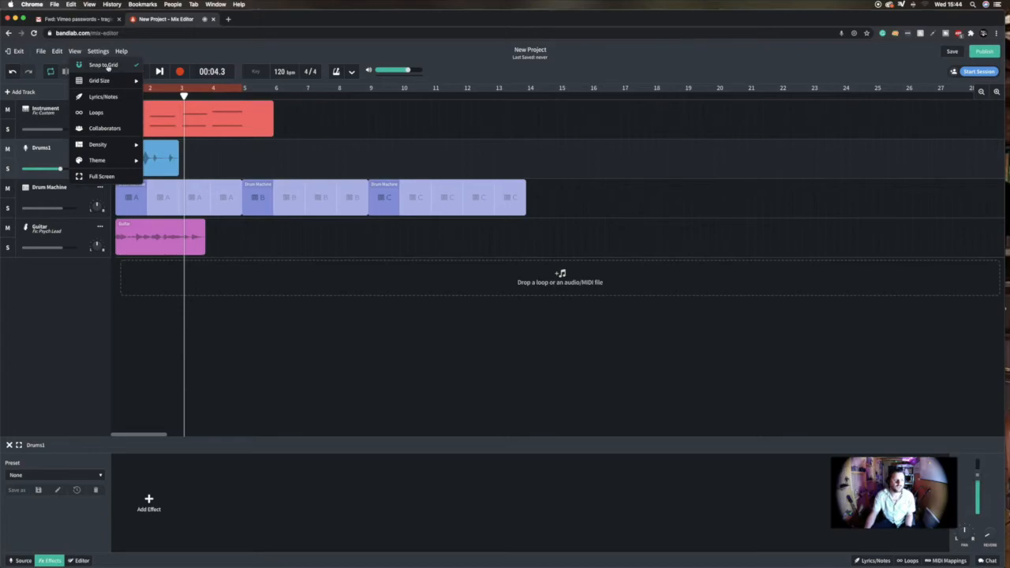
mouse_move(135, 81)
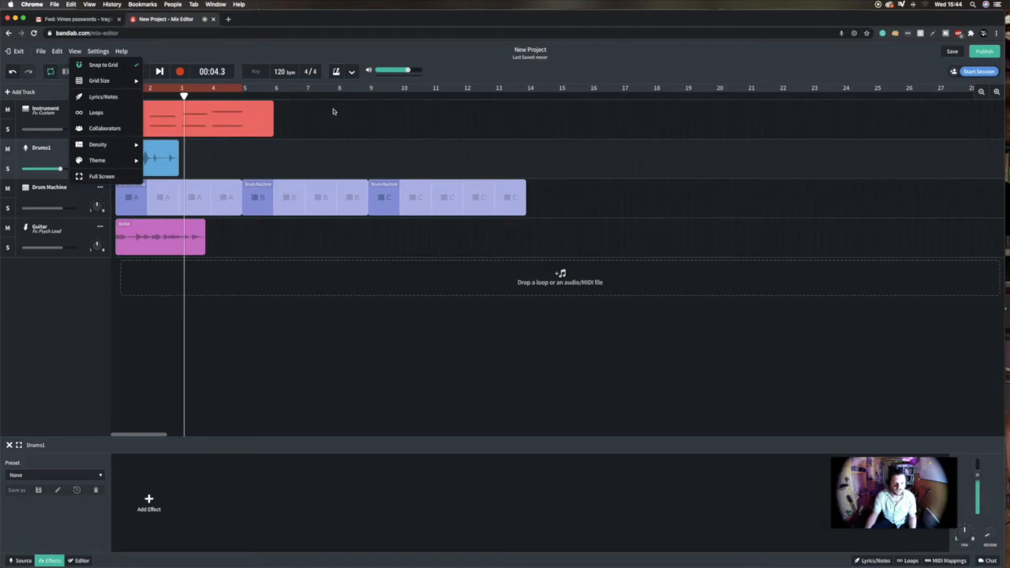
left_click(155, 175)
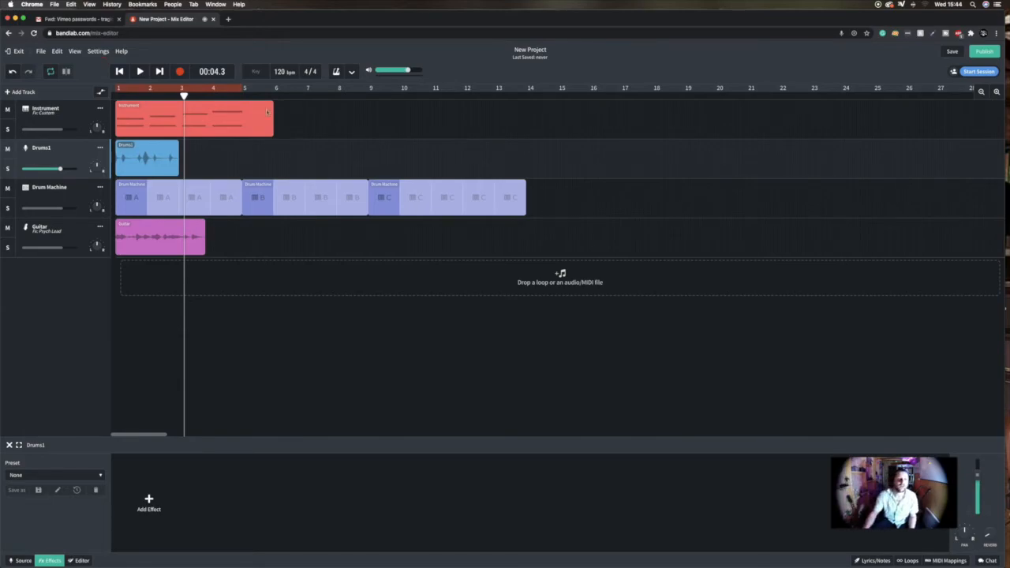
left_click(57, 51)
left_click(57, 52)
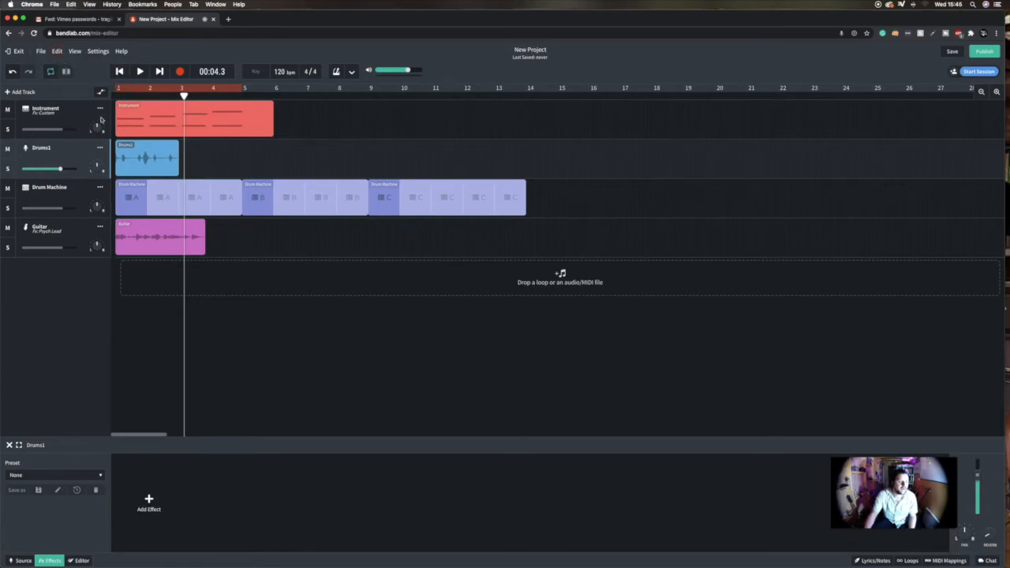
left_click(57, 51)
left_click(57, 51)
mouse_move(96, 127)
left_click(95, 128)
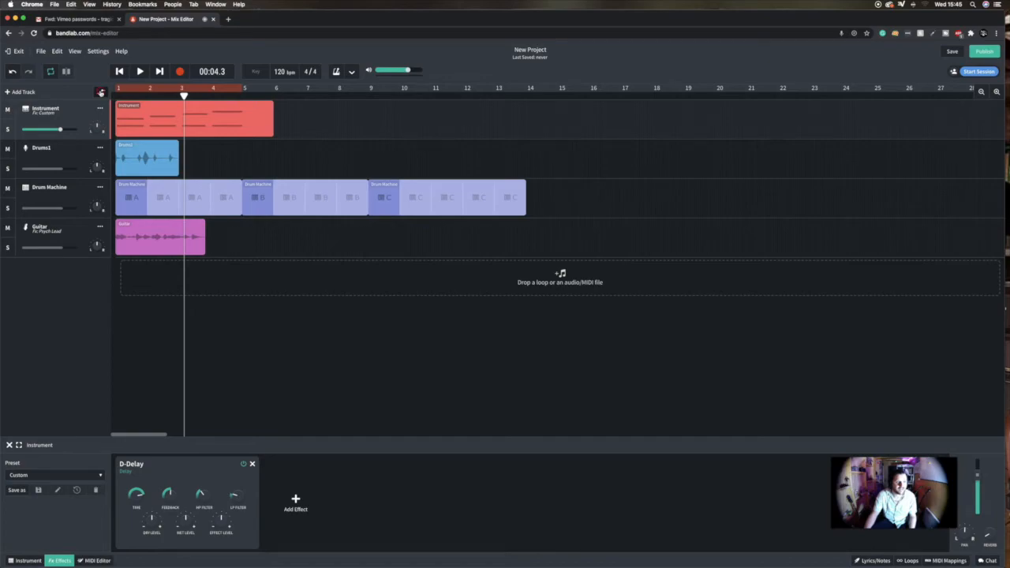
Show track automation and draw a rising Filter Echo - Feedback ramp on the Guitar track between bars 1 and 3.
left_click(101, 92)
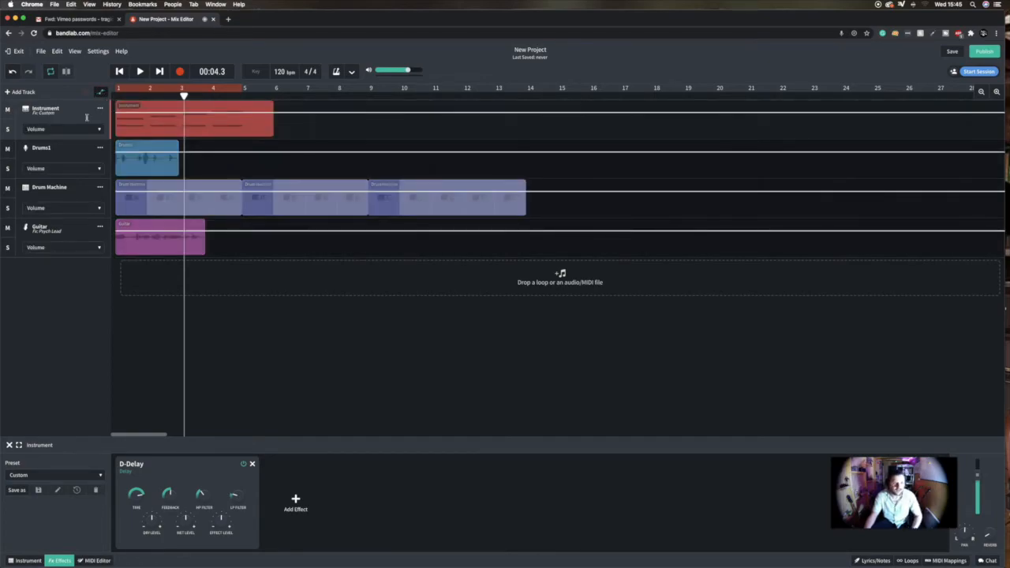
left_click(74, 226)
left_click(74, 251)
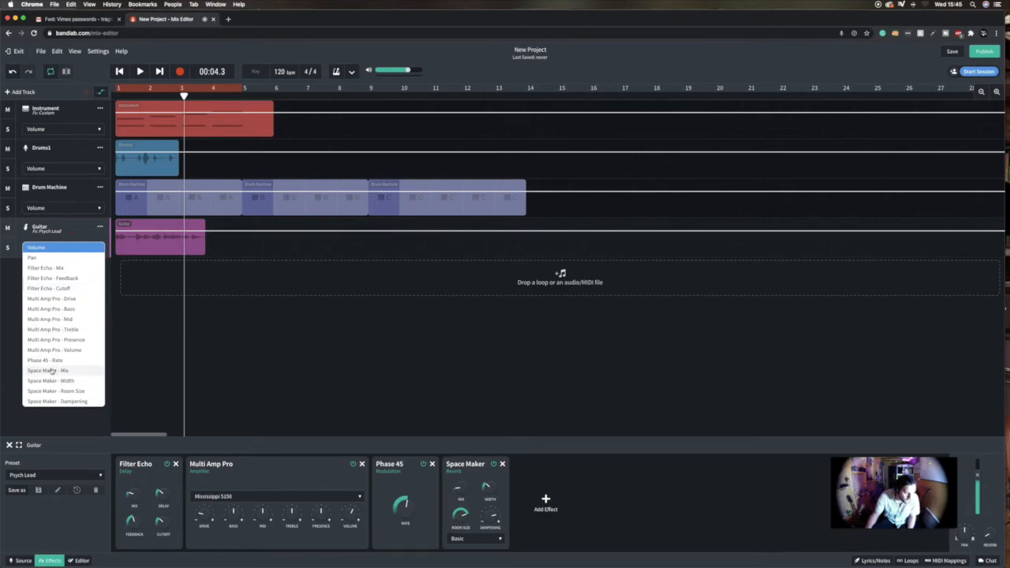
left_click(66, 278)
left_click_drag(125, 245, 123, 252)
left_click_drag(194, 253, 160, 221)
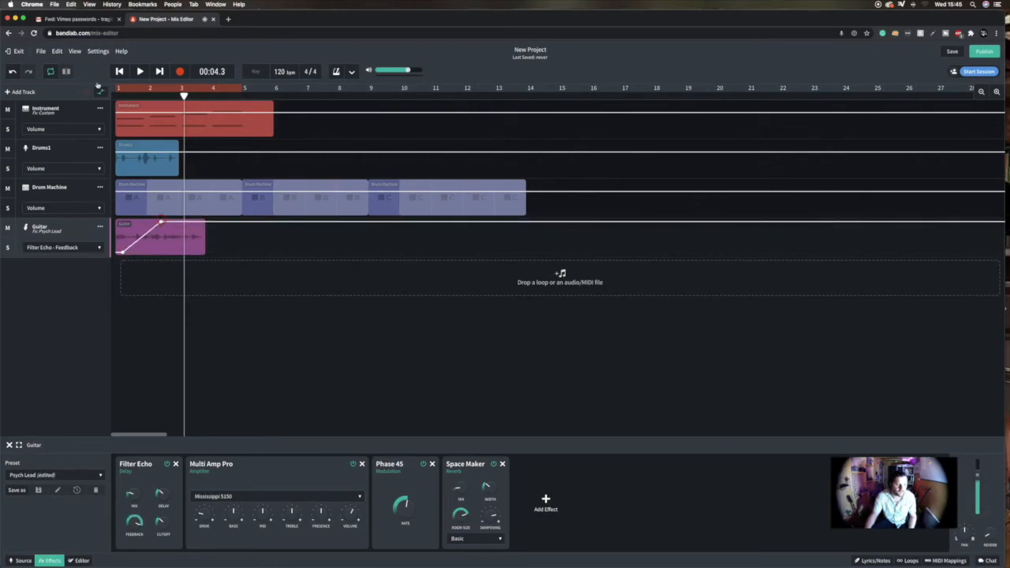
Solo the Guitar track to audition the feedback automation from the start, and hide the automation lanes.
left_click(119, 73)
left_click(8, 247)
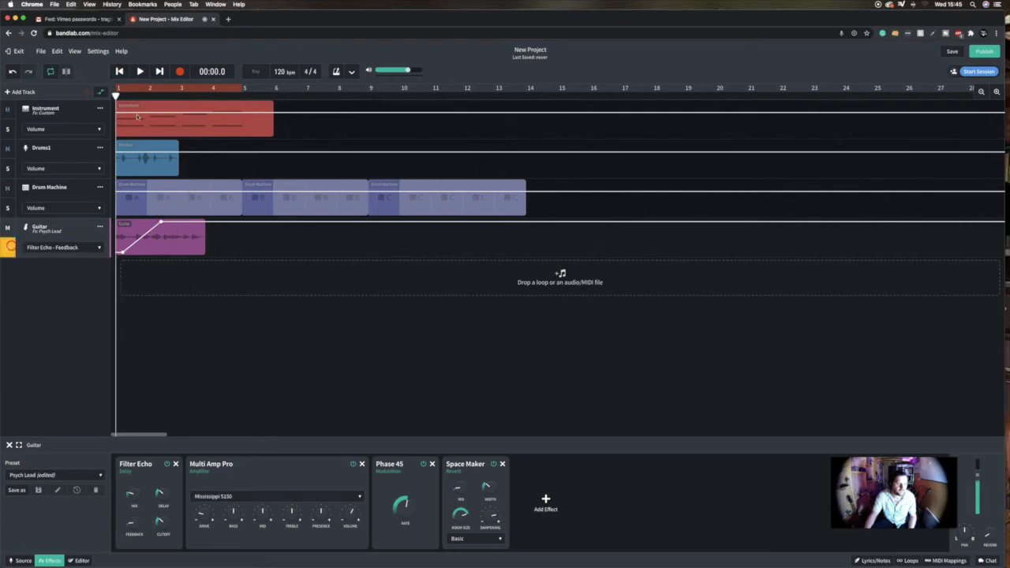
left_click(140, 72)
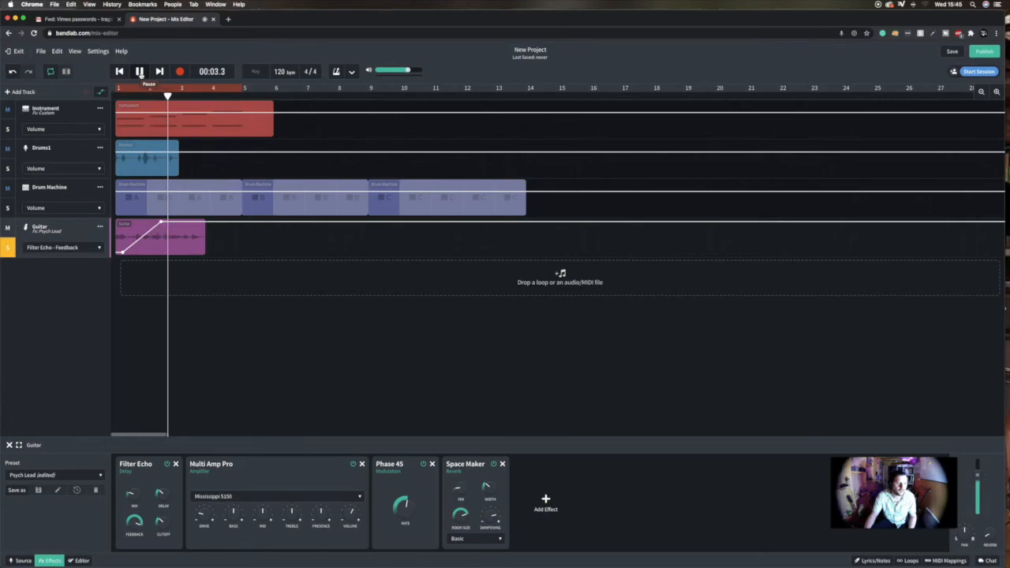
left_click(140, 72)
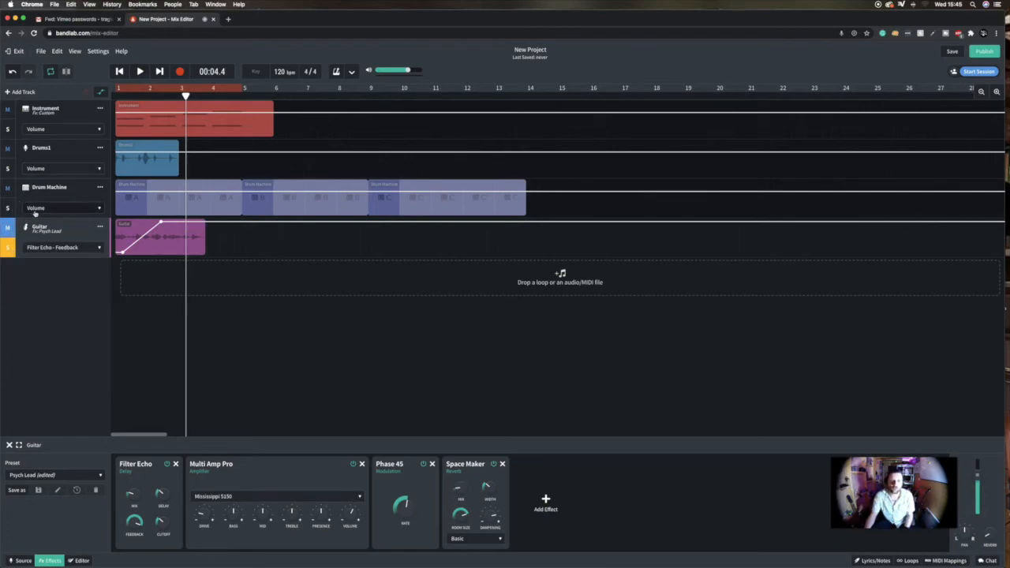
left_click(102, 93)
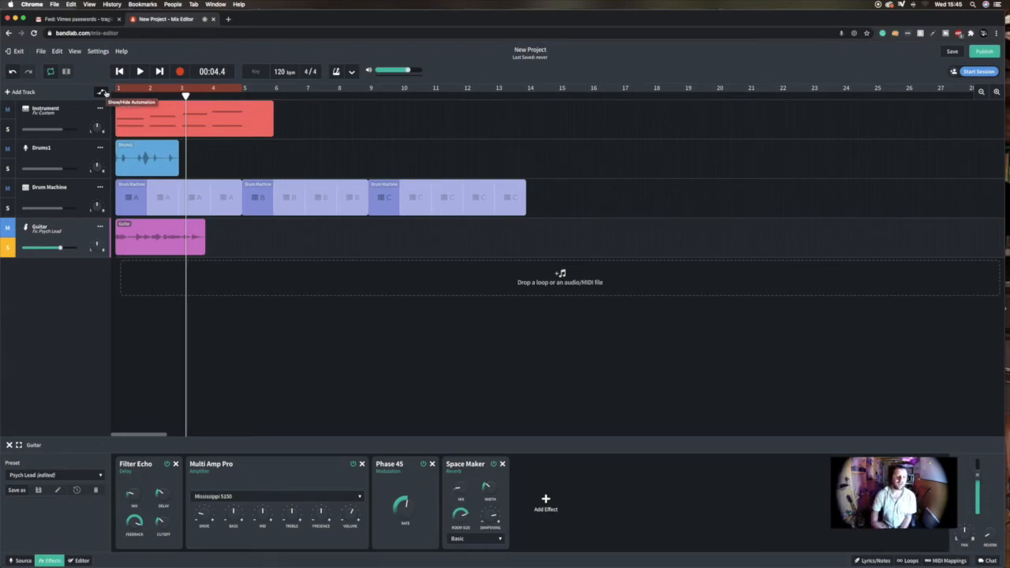
Try slicing the Guitar region near bar 3 and again near bar 2, undoing each slice.
left_click(180, 237)
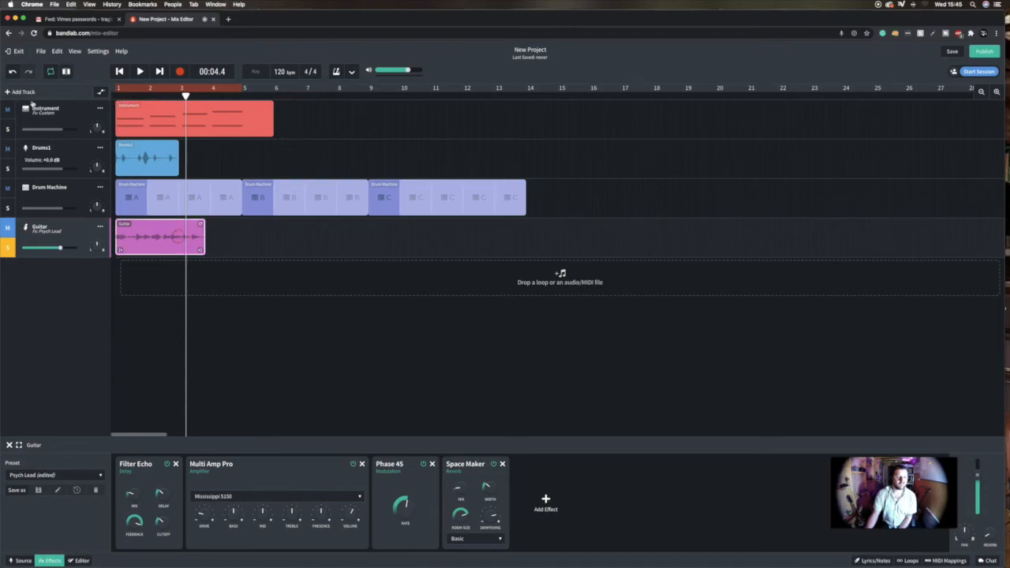
left_click(66, 72)
key("super+z")
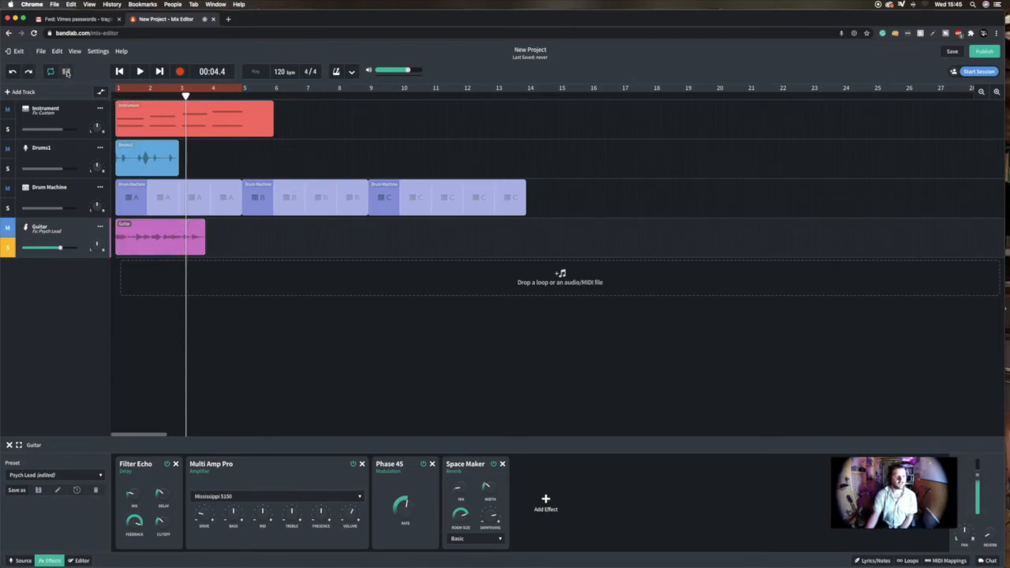
left_click_drag(161, 87, 149, 88)
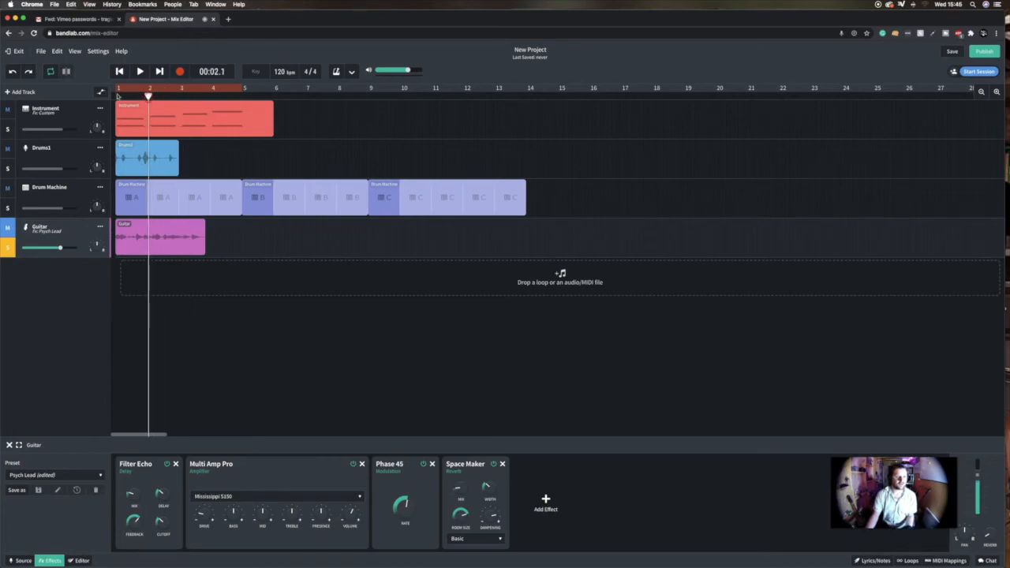
left_click(129, 244)
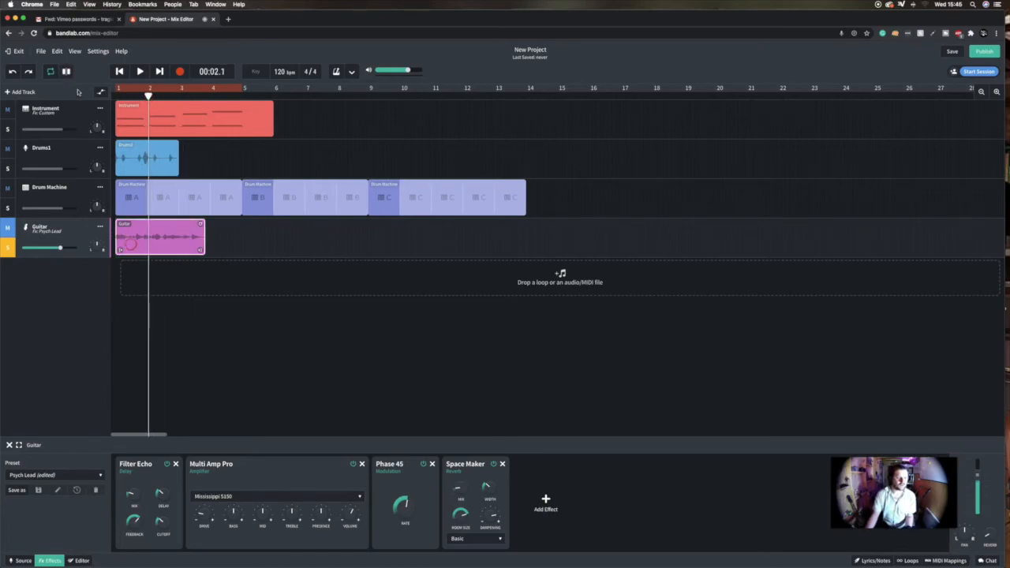
left_click(67, 72)
key("super+z")
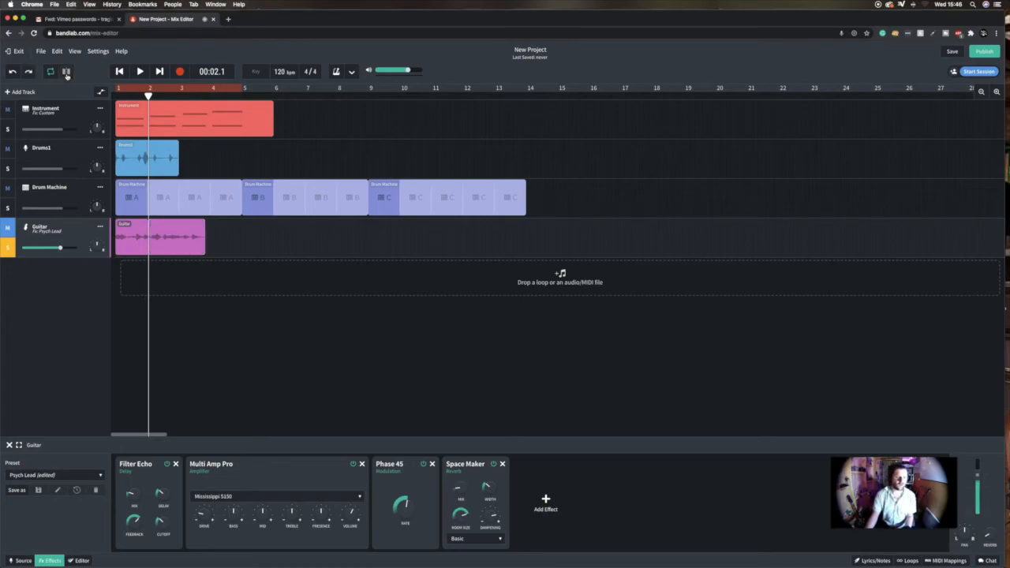